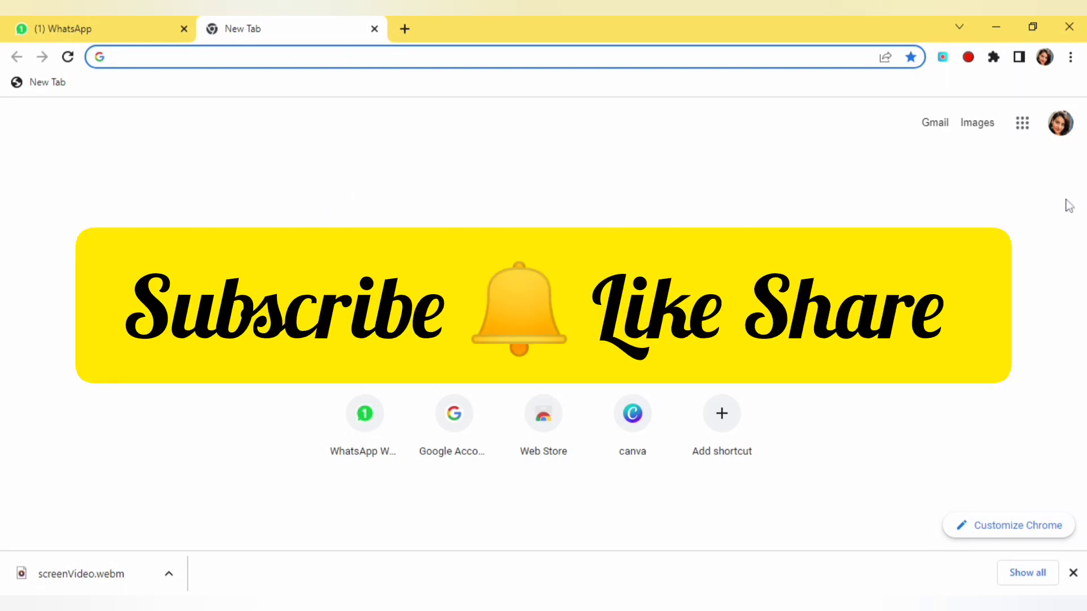
# Step: Launch Google Sheets from the Google apps menu and start a blank spreadsheet
pyautogui.click(1022, 134)
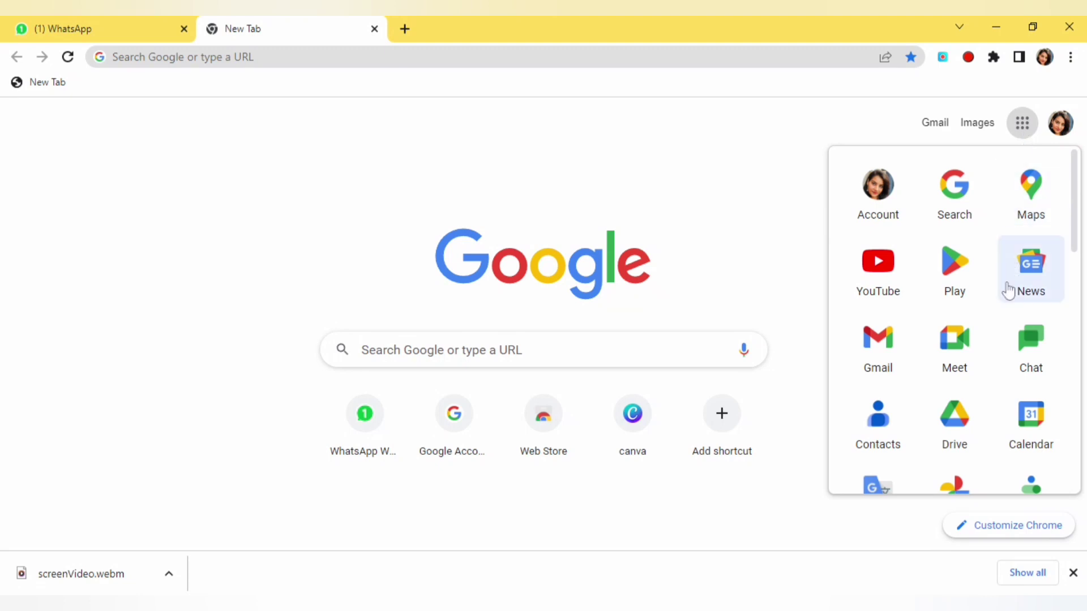
pyautogui.scroll(-5, 1002, 417)
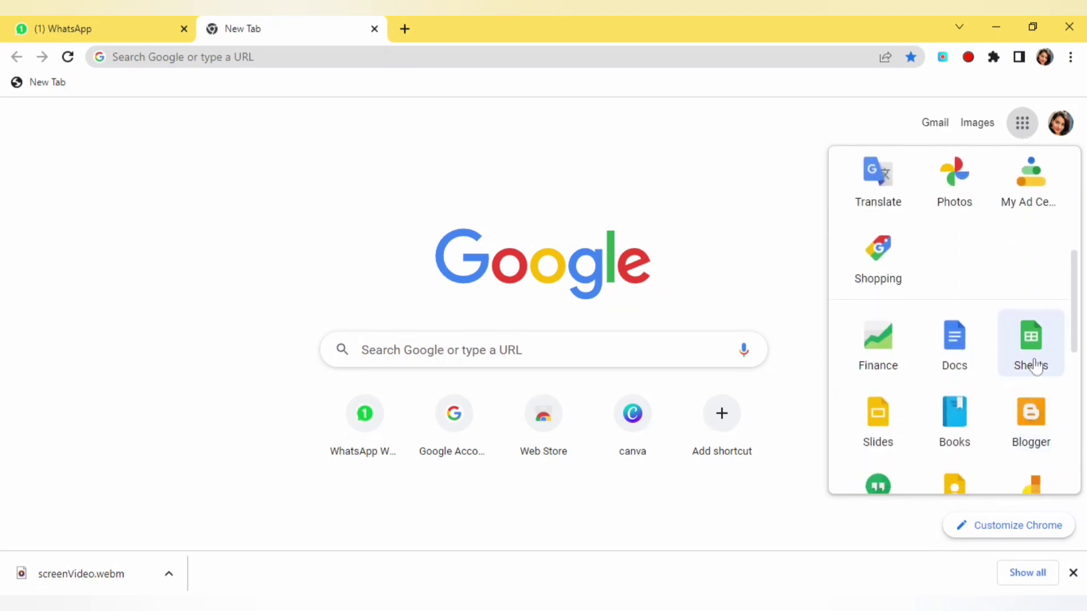
pyautogui.click(1034, 366)
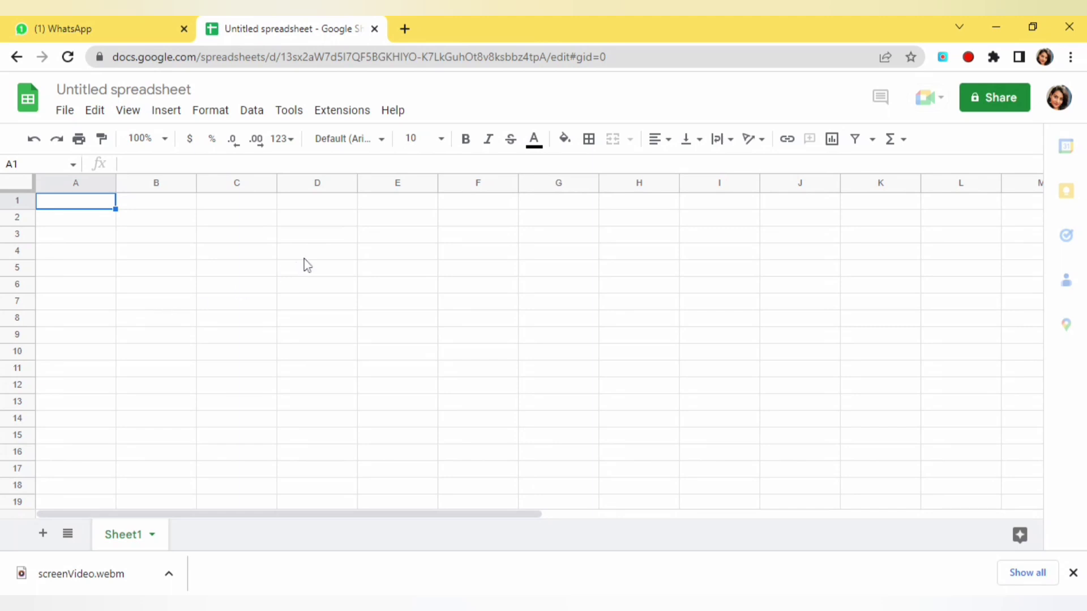
# Step: Open the Sheets add-on marketplace via Extensions > Add-ons > Get add-ons
pyautogui.click(352, 116)
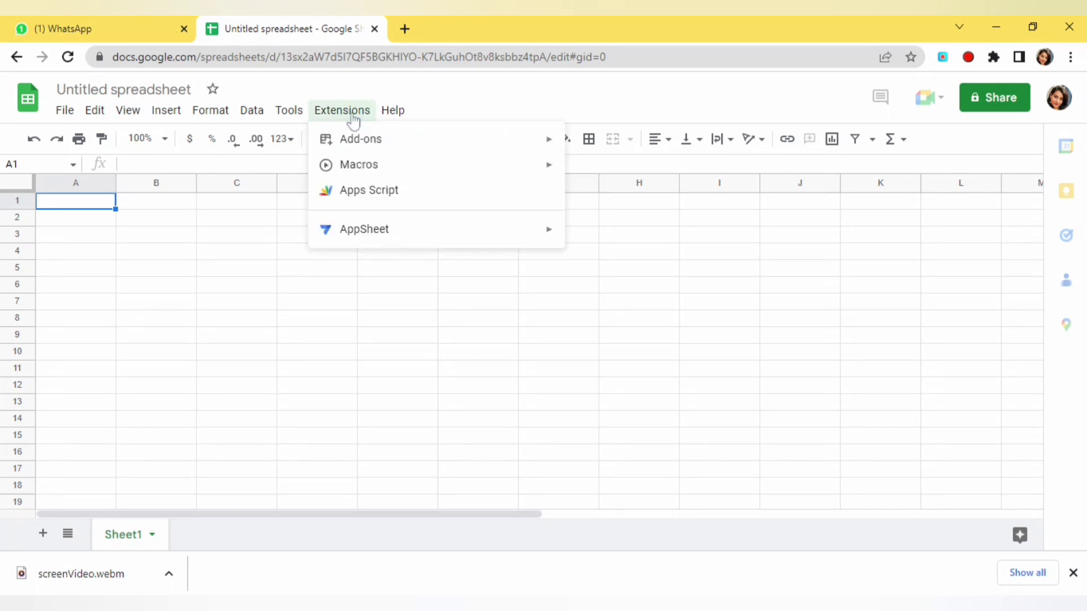
pyautogui.moveTo(359, 146)
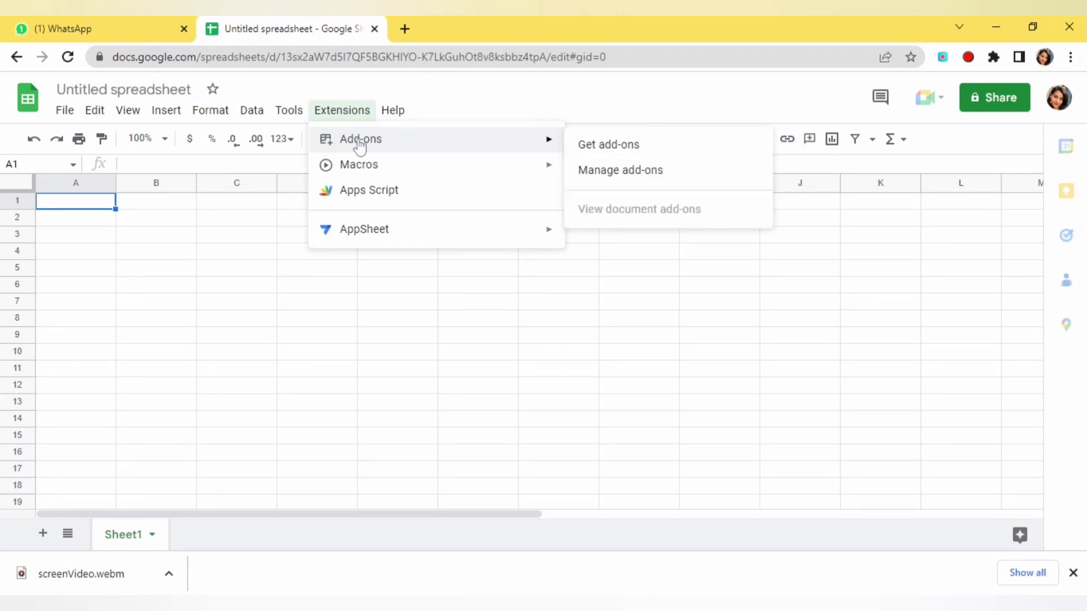
pyautogui.click(610, 146)
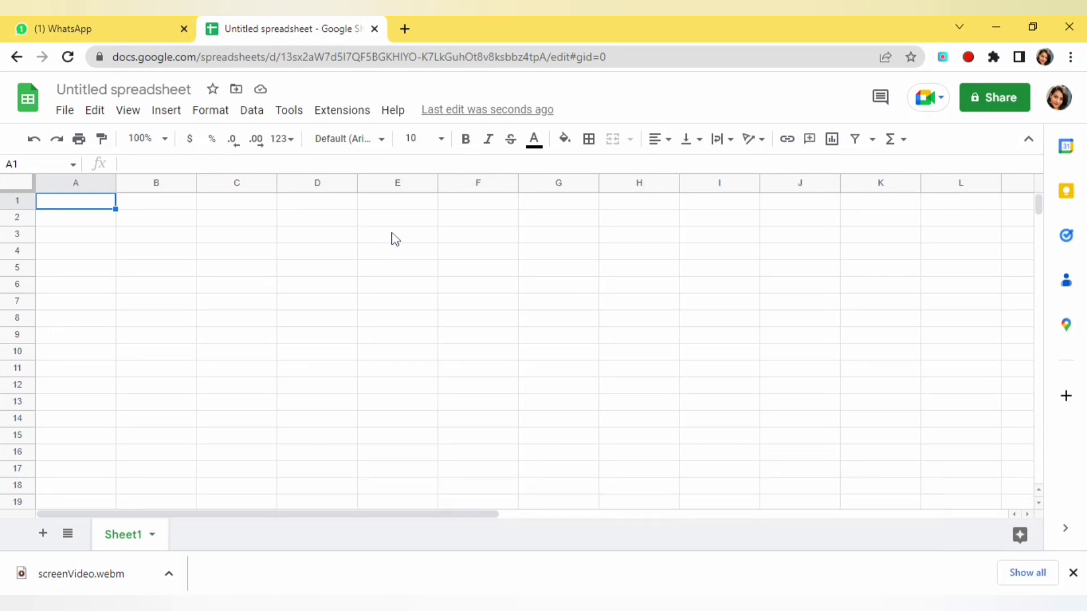
pyautogui.click(1070, 404)
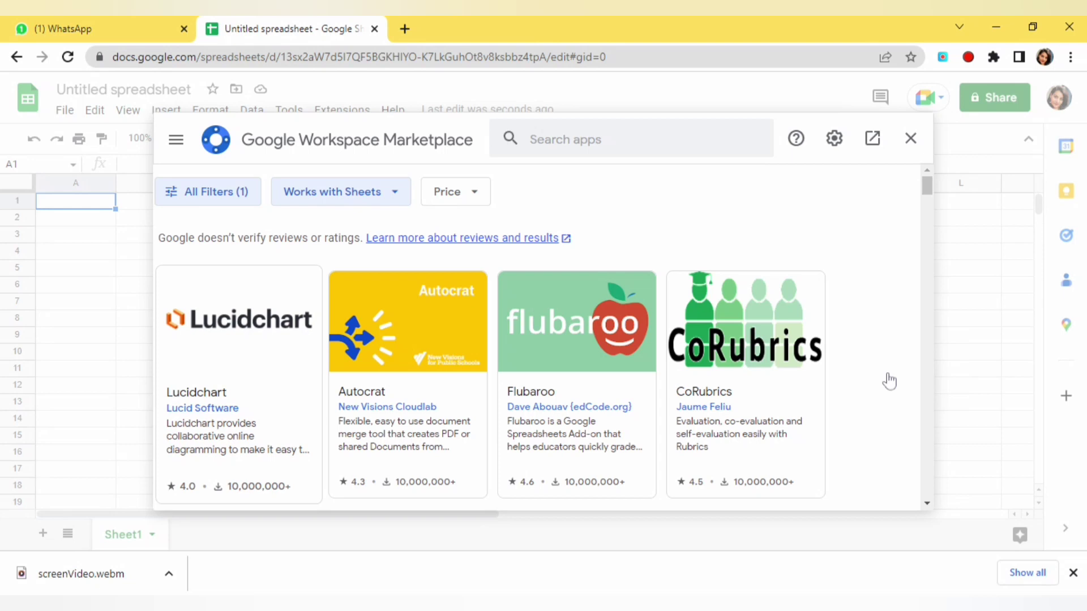
# Step: Search the marketplace for 'mail merge' and scroll down to Pigeon Mail's Mail Merge for Gmail
pyautogui.click(572, 139)
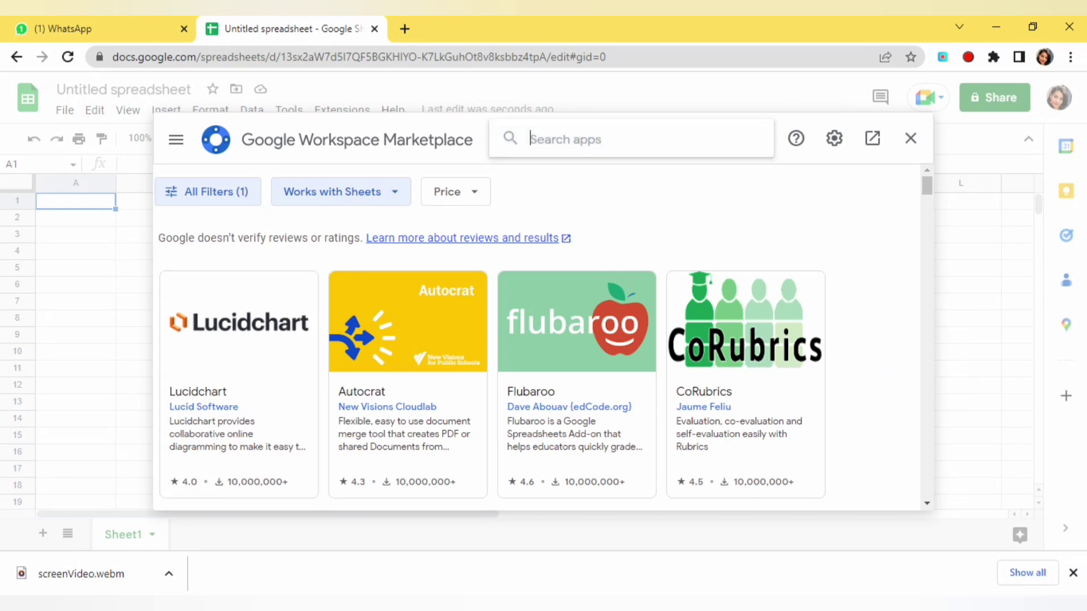
pyautogui.write('m')
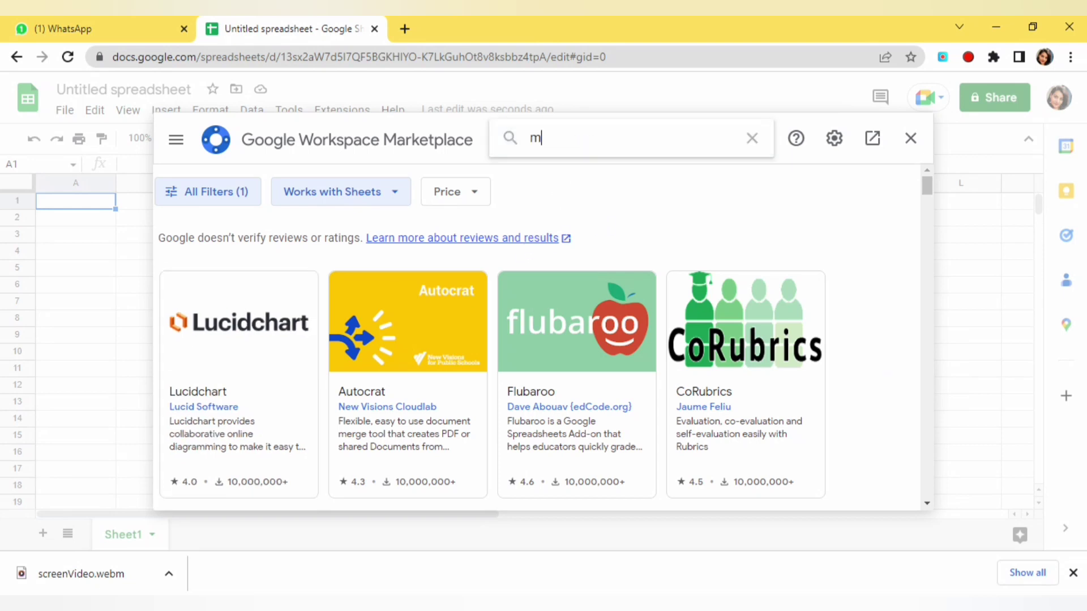
pyautogui.write('ail merge')
pyautogui.press('Return')
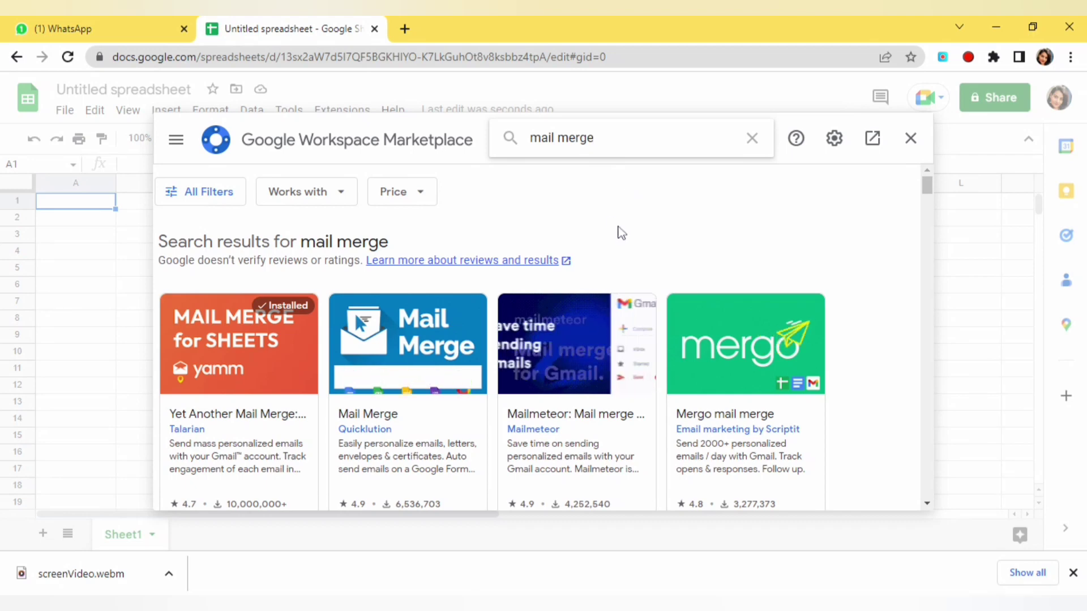
pyautogui.scroll(-3, 621, 233)
pyautogui.scroll(-2, 621, 233)
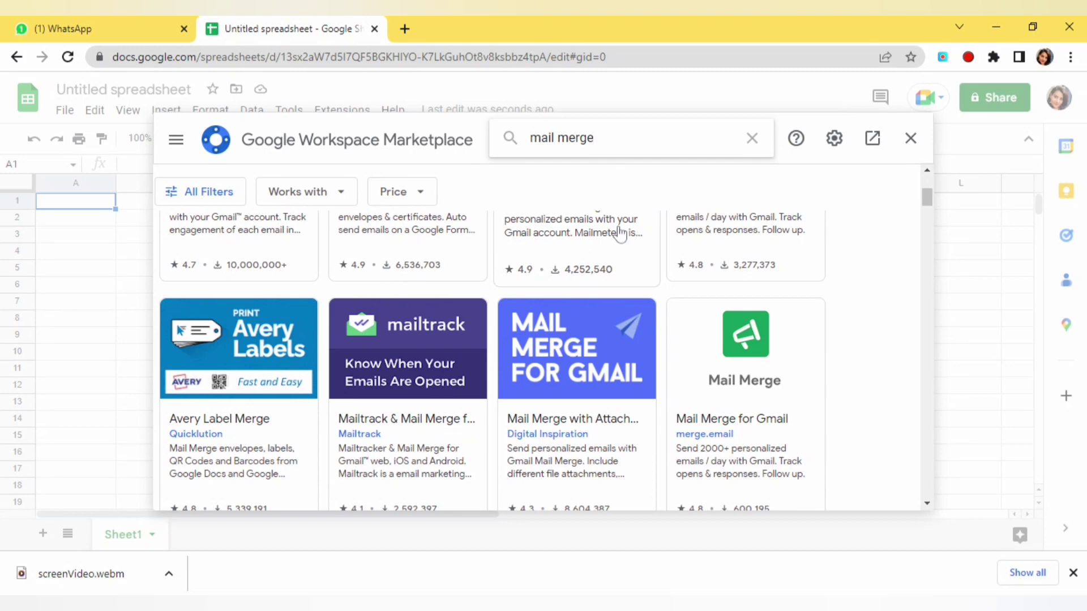
pyautogui.scroll(5, 620, 235)
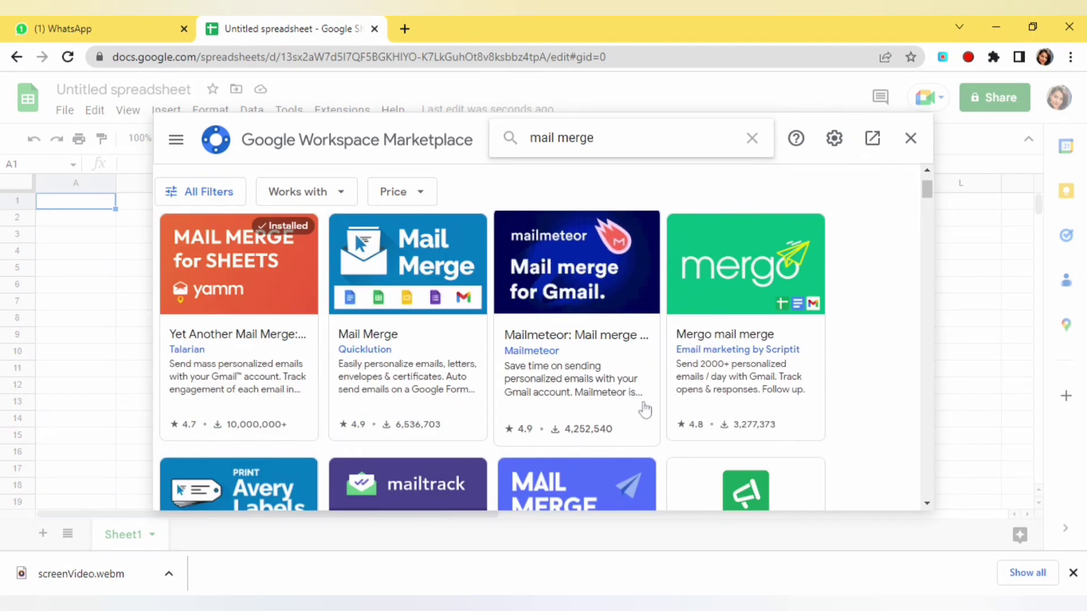
pyautogui.scroll(-7, 644, 409)
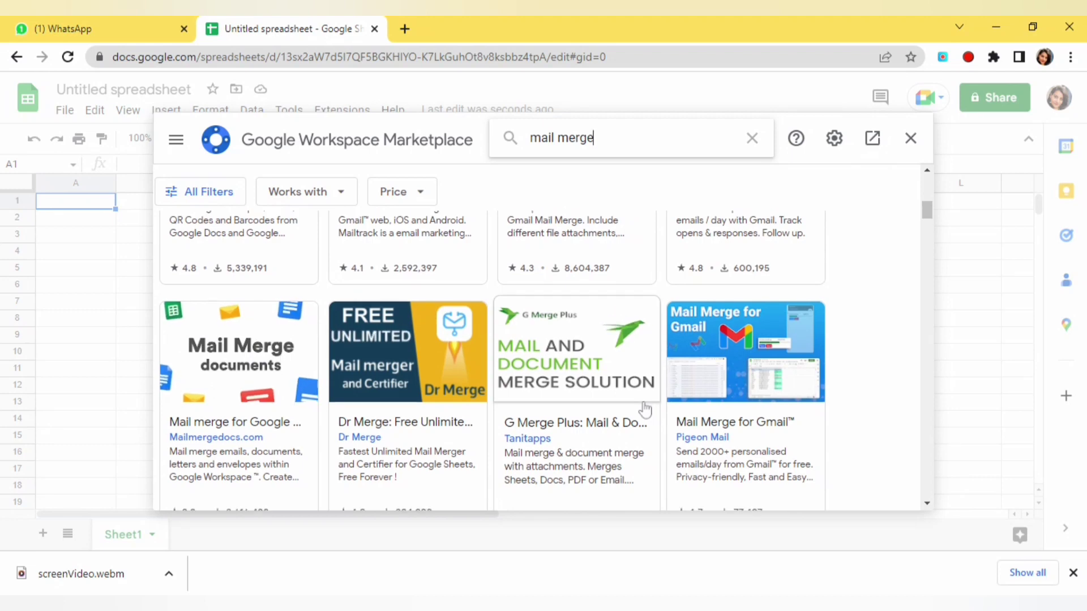
pyautogui.scroll(-1, 644, 408)
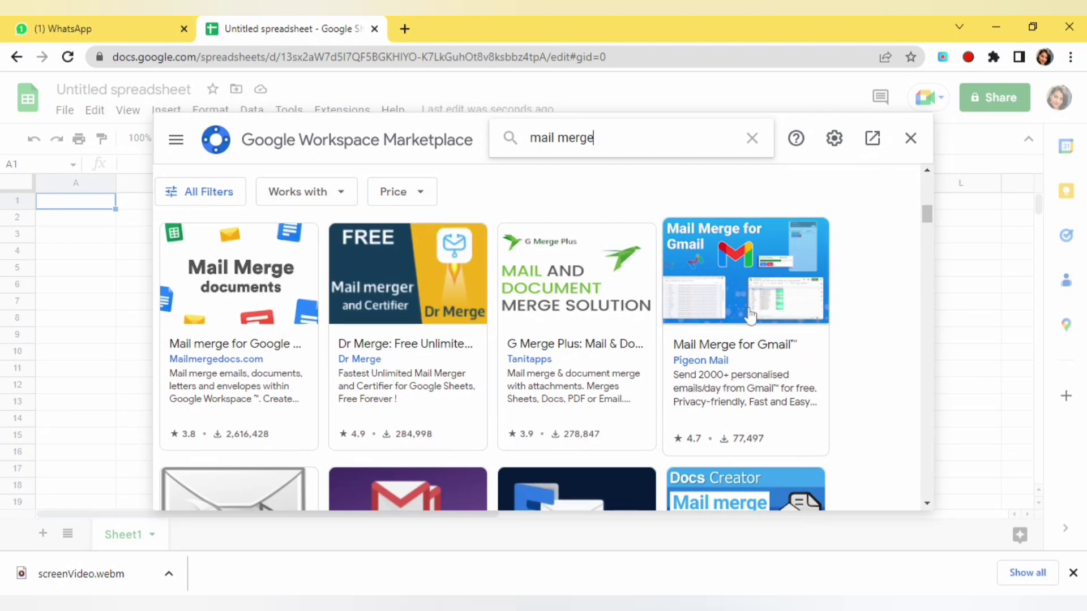
pyautogui.scroll(-1, 750, 317)
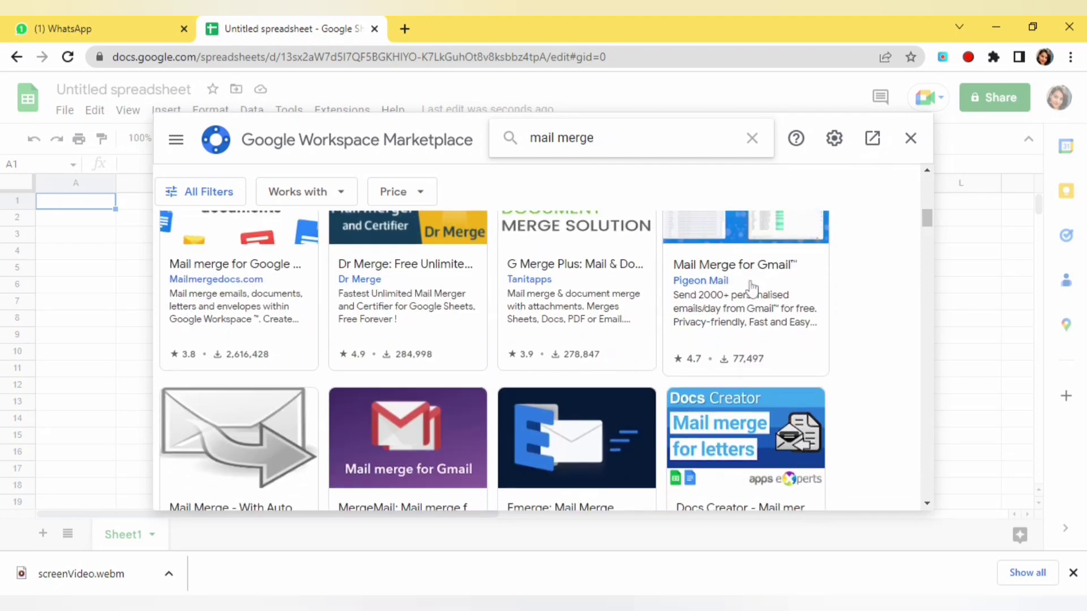
# Step: Install Mail Merge for Gmail by Pigeon Mail, granting permissions and closing the confirmation
pyautogui.click(709, 267)
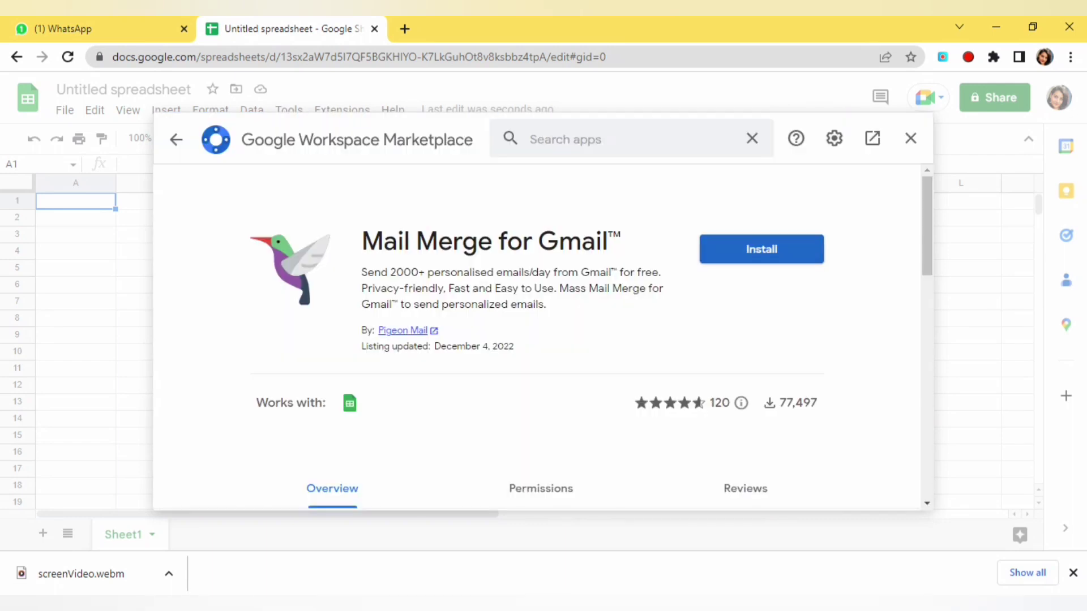
pyautogui.click(770, 263)
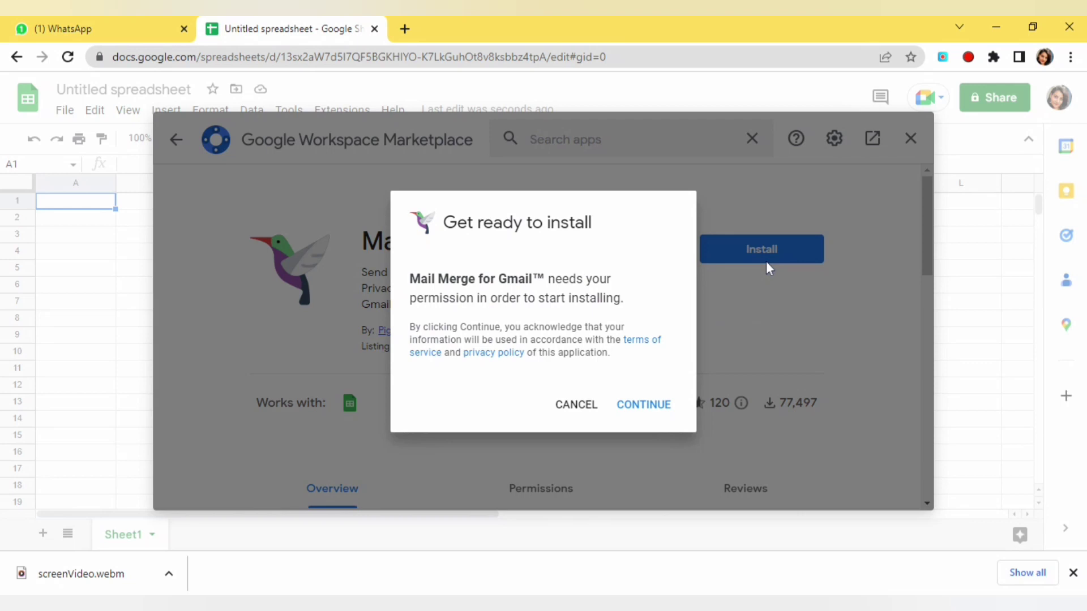
pyautogui.click(651, 419)
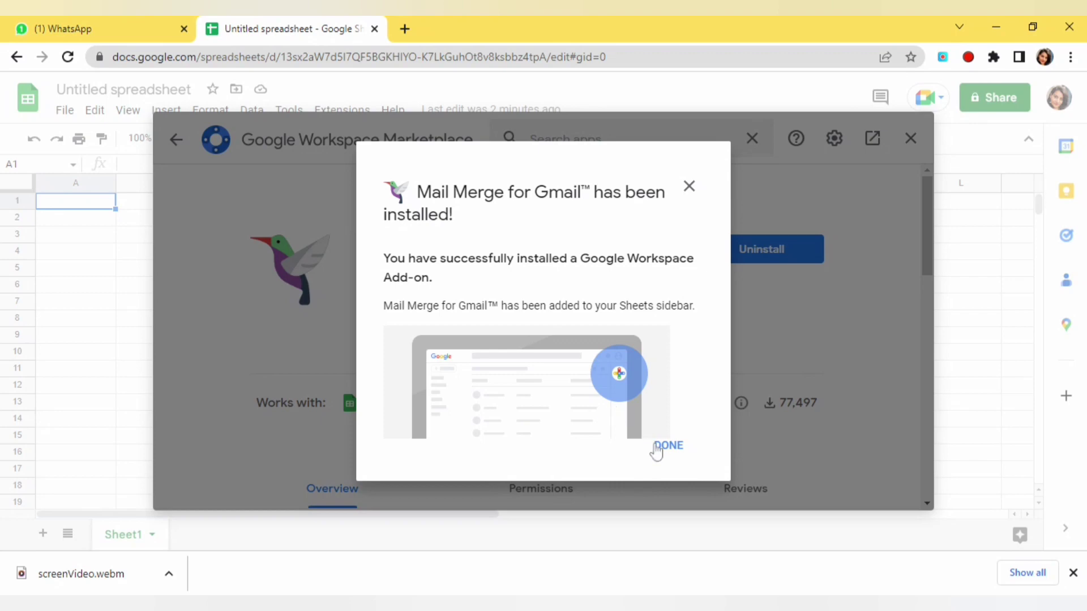
pyautogui.click(658, 450)
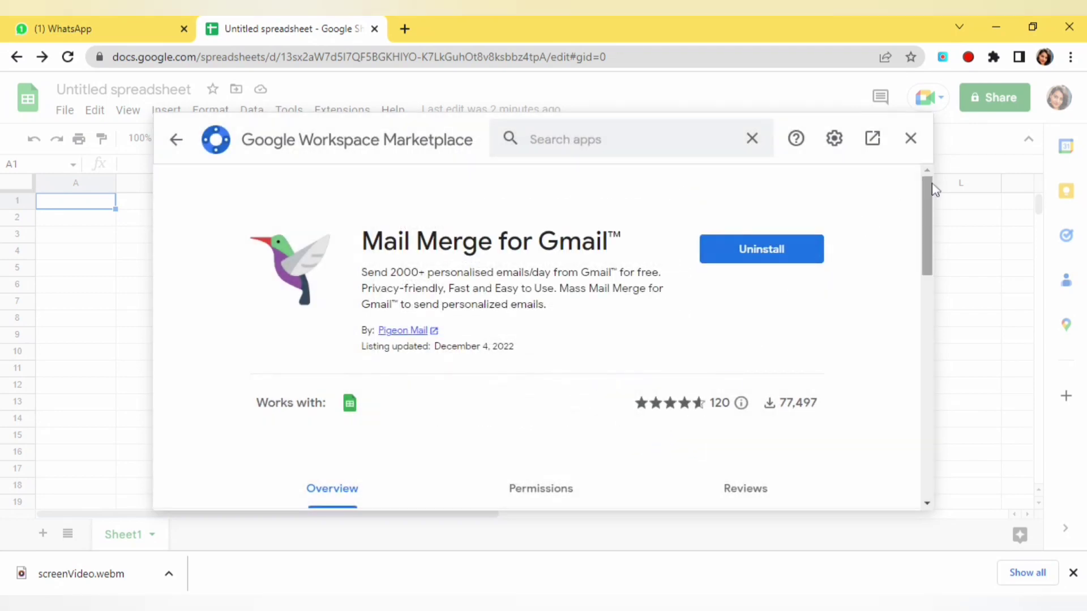
pyautogui.scroll(-5, 817, 334)
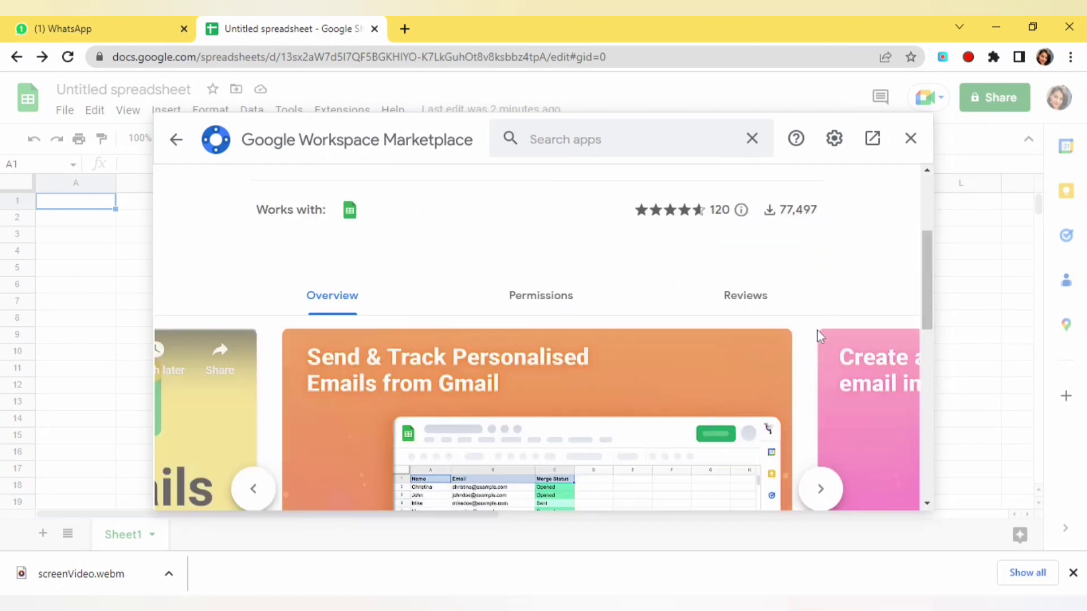
pyautogui.scroll(3, 818, 335)
pyautogui.scroll(3, 817, 334)
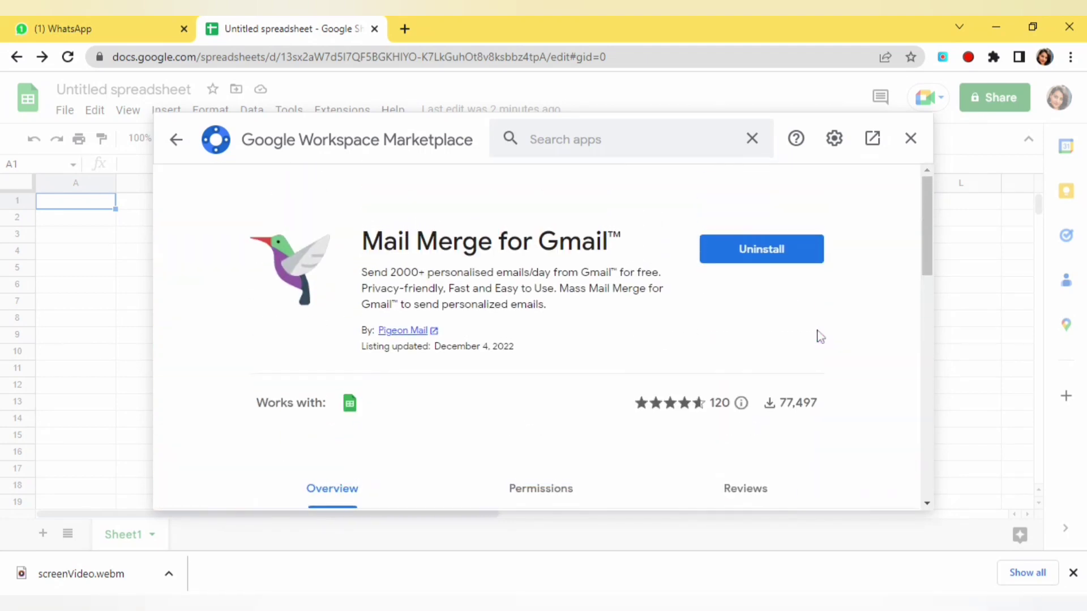
# Step: Back in the sheet, add the headers 'Email Id' in A1 and 'Name' in B1
pyautogui.click(910, 140)
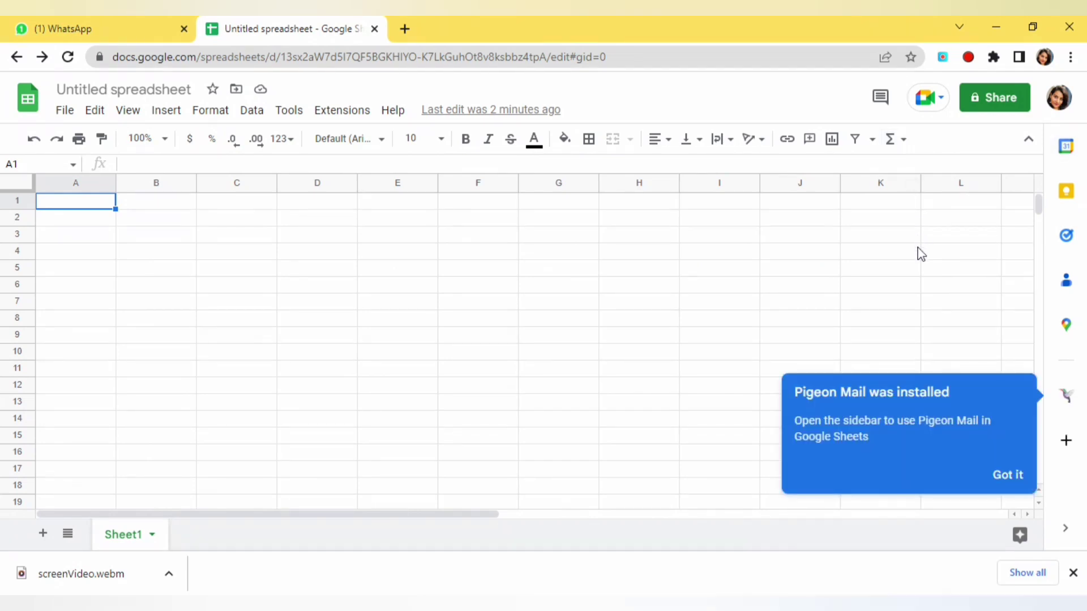
pyautogui.click(1009, 480)
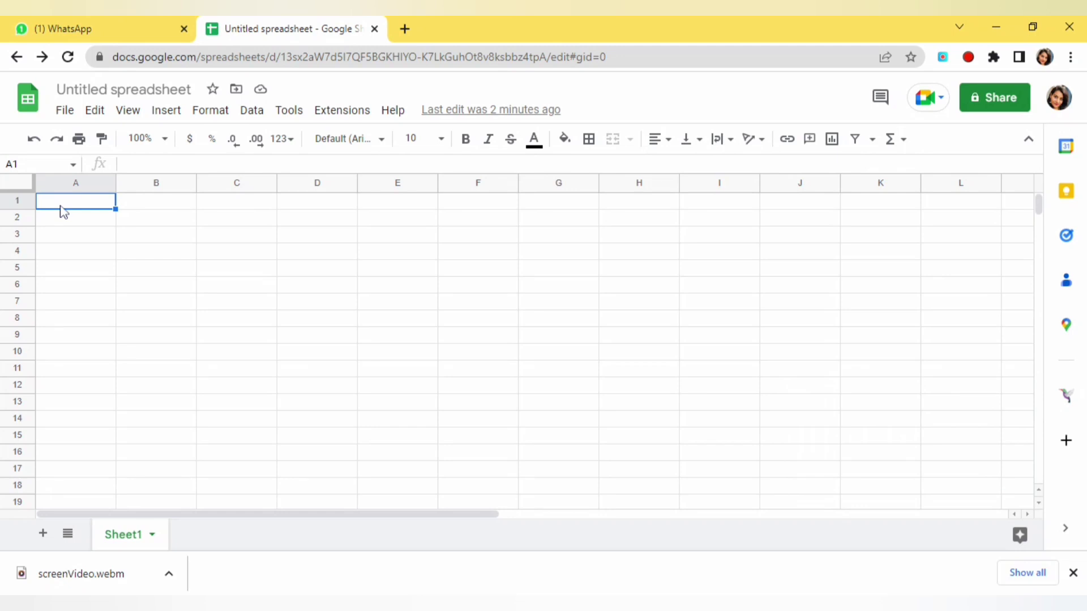
pyautogui.write('e')
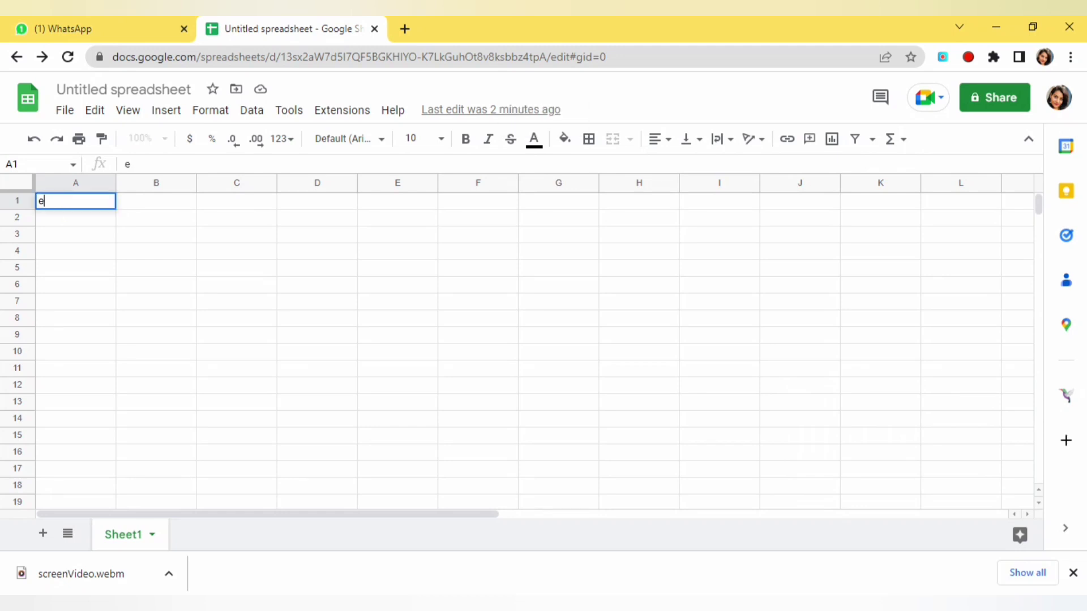
pyautogui.press('BackSpace')
pyautogui.write('Emai')
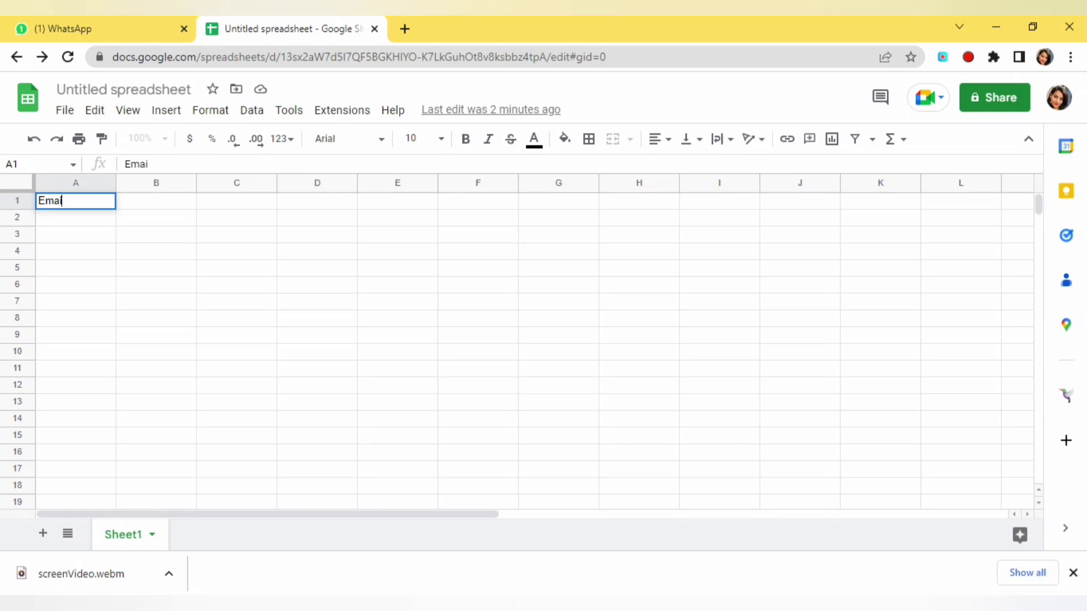
pyautogui.write('l Id')
pyautogui.click(141, 206)
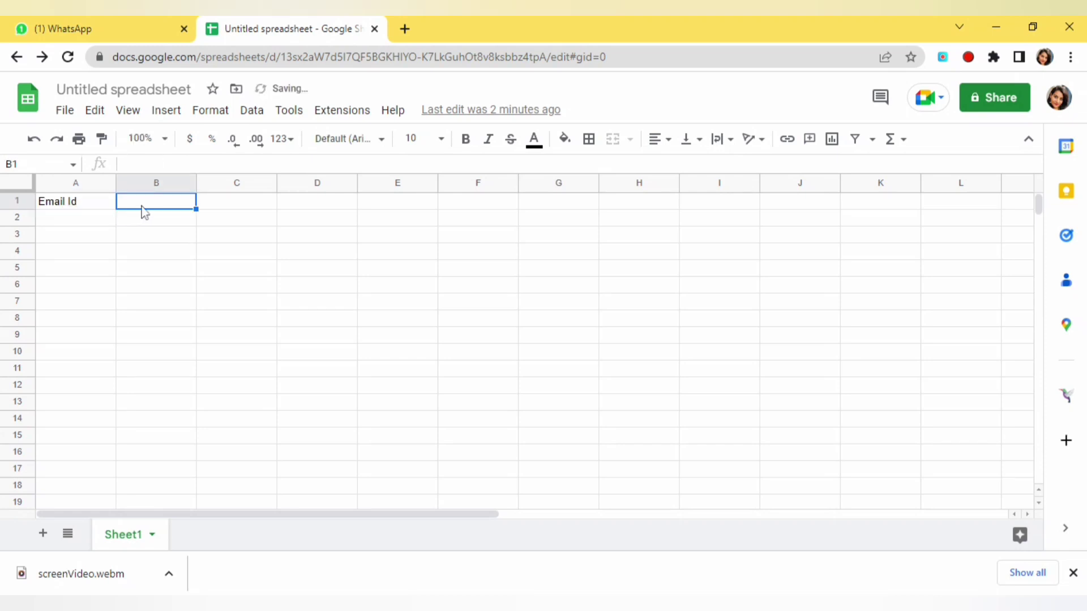
pyautogui.write('Name')
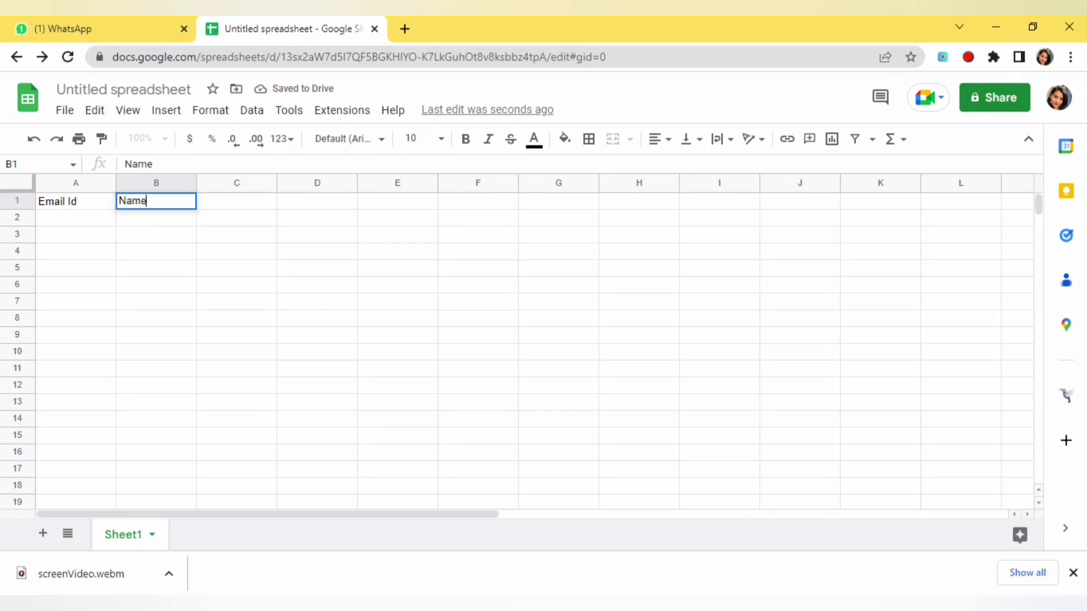
# Step: Enter the two recipient email addresses in A2 and A3, widening column A to fit
pyautogui.doubleClick(78, 223)
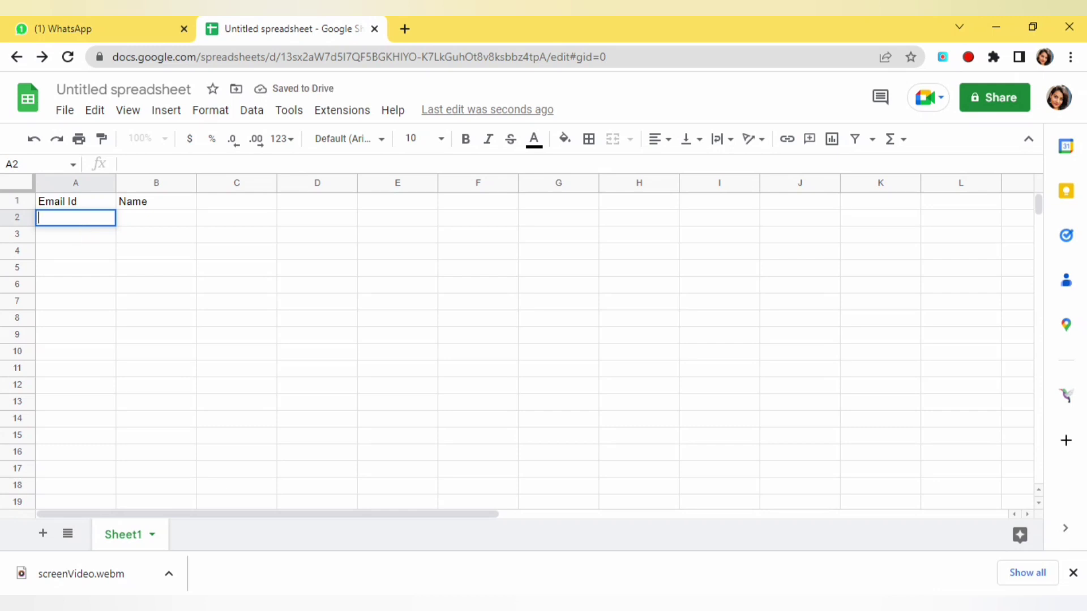
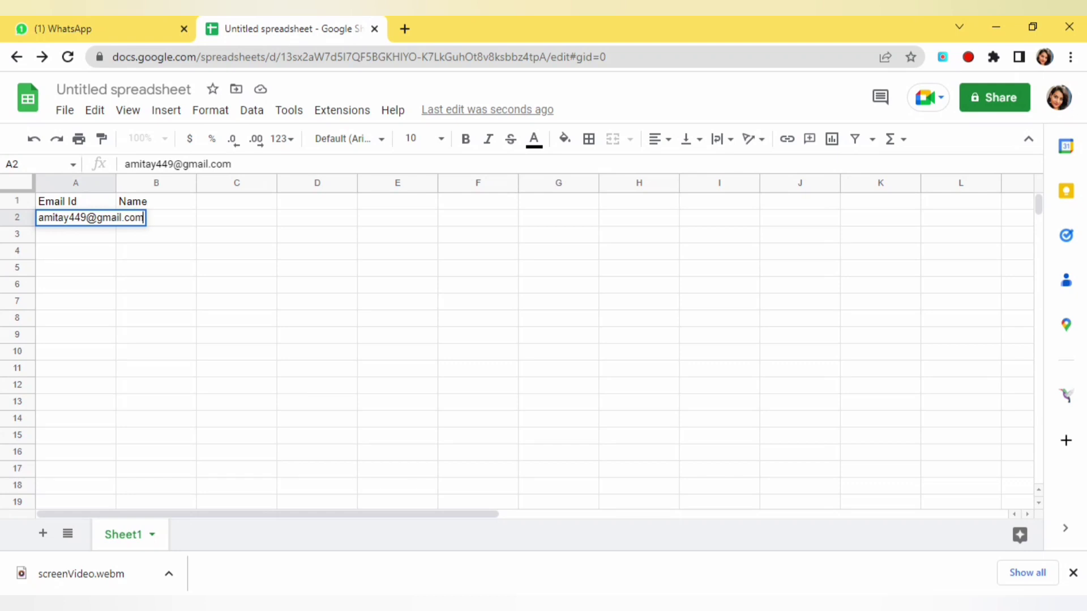
pyautogui.click(87, 240)
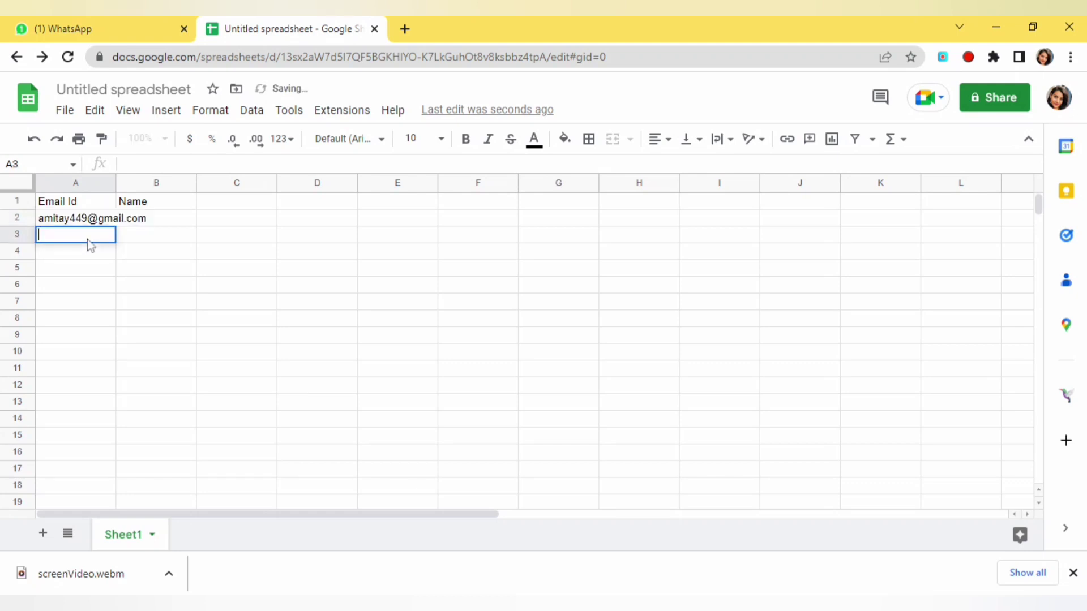
pyautogui.moveTo(116, 183); pyautogui.dragTo(165, 197)
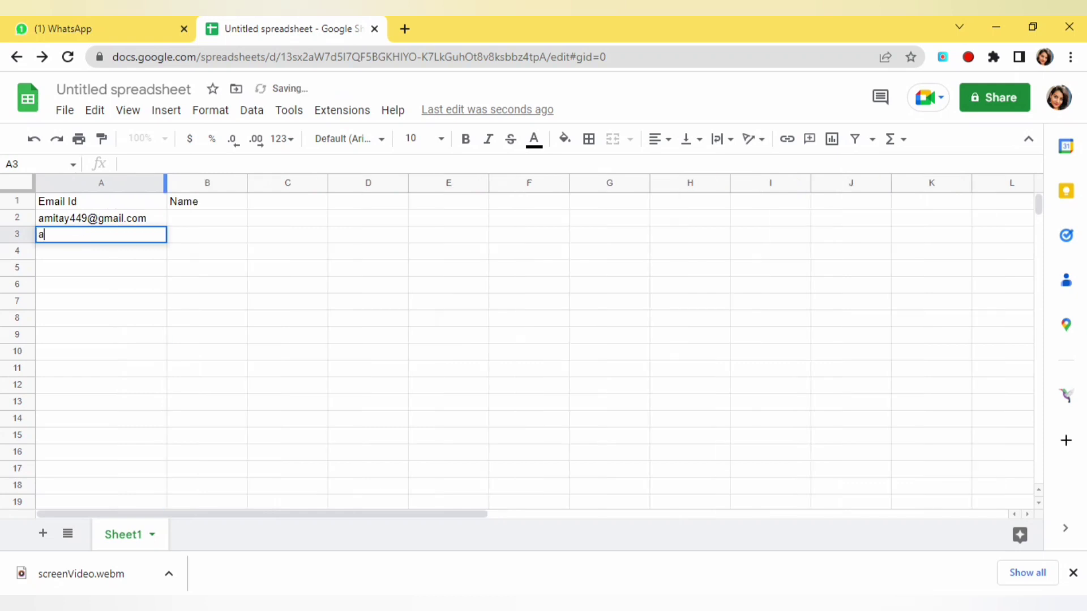
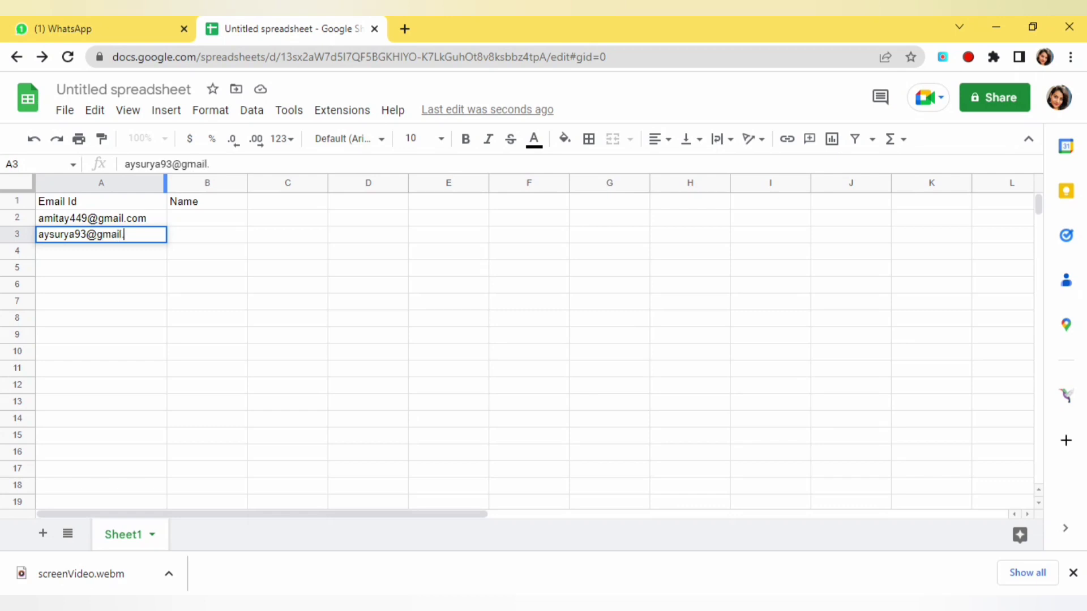
pyautogui.click(97, 271)
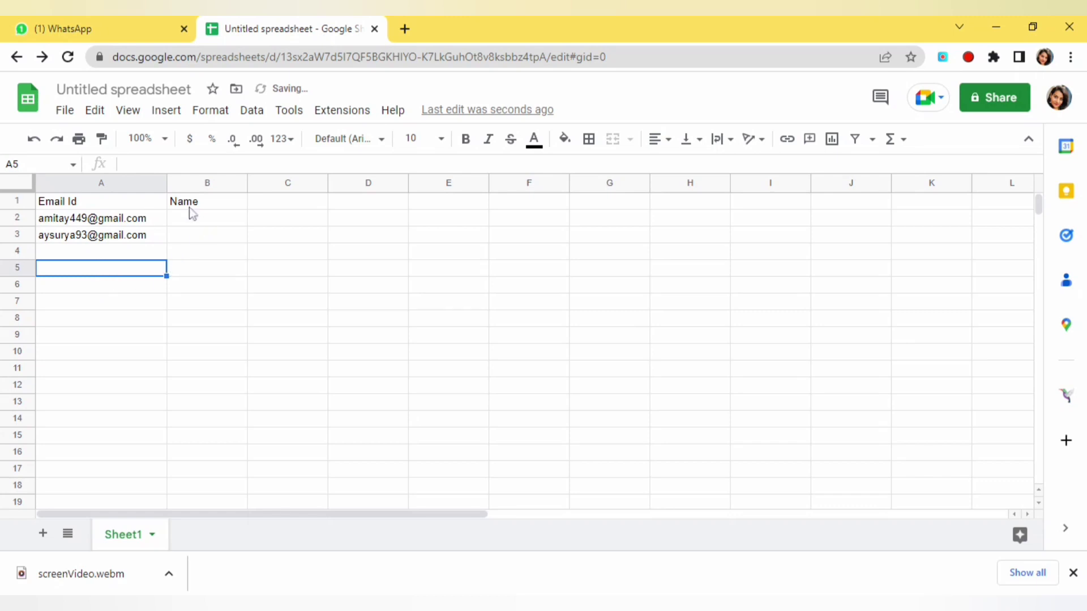
# Step: Enter the names x in B2 and y in B3
pyautogui.doubleClick(177, 222)
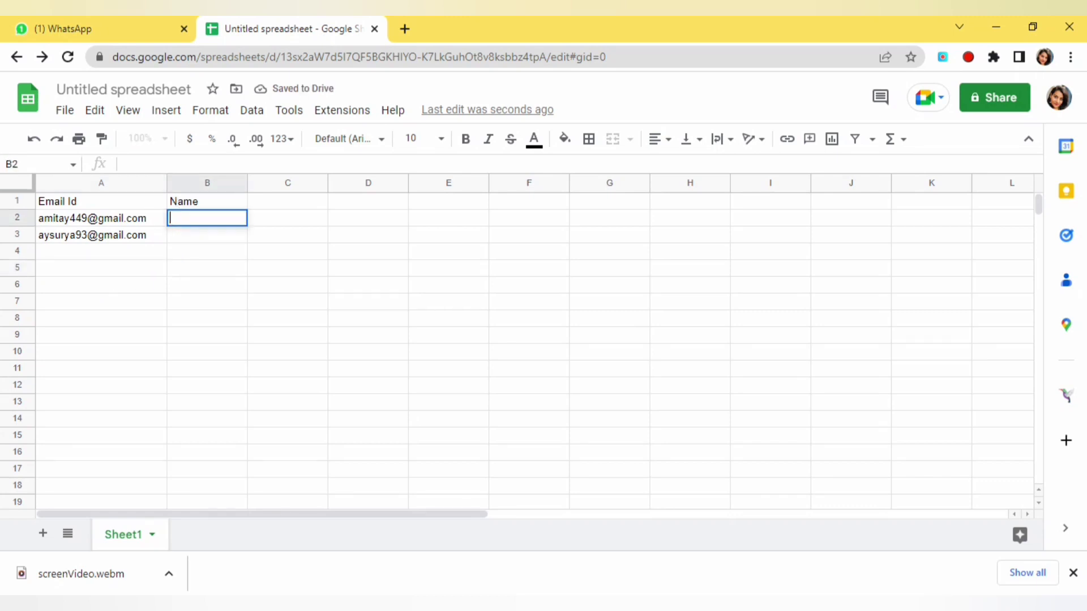
pyautogui.write('x')
pyautogui.click(185, 241)
pyautogui.doubleClick(185, 243)
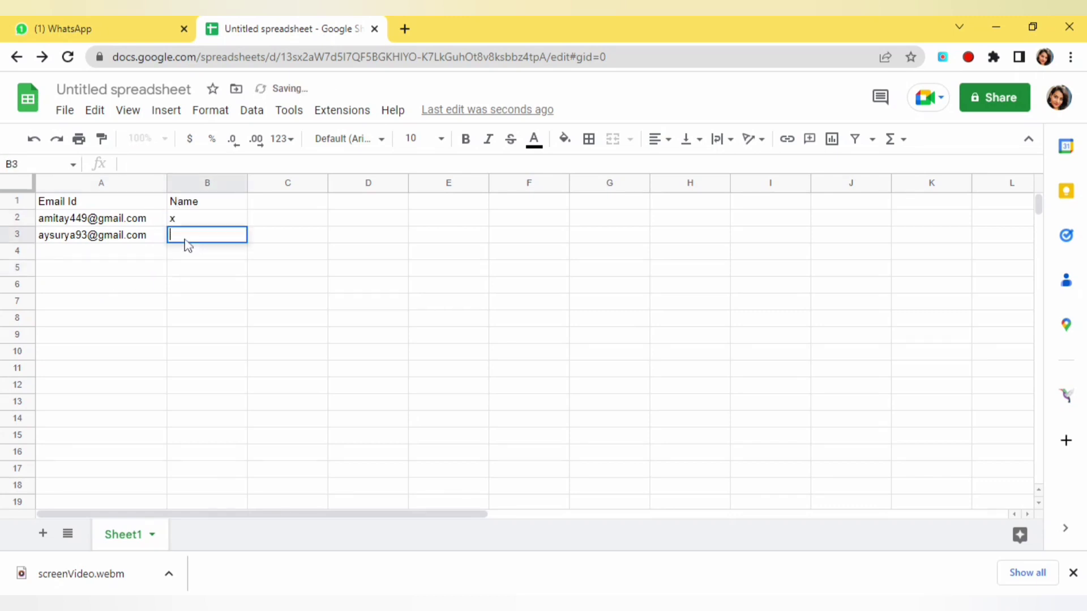
pyautogui.write('y')
pyautogui.press('Return')
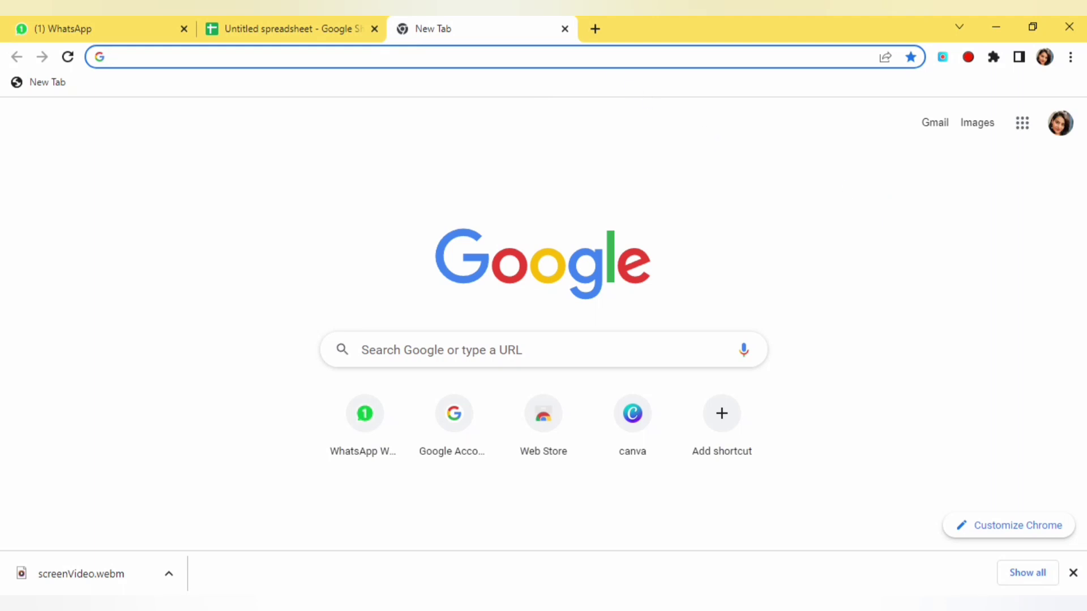
# Step: Open Gmail from the Google apps menu and close the downloads bar
pyautogui.click(1021, 126)
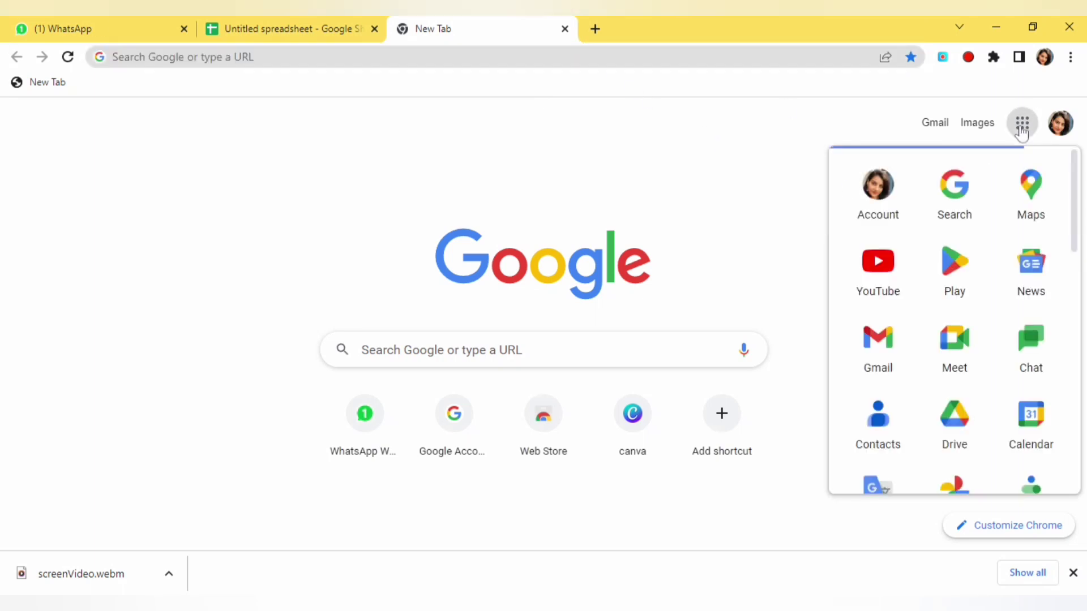
pyautogui.click(887, 363)
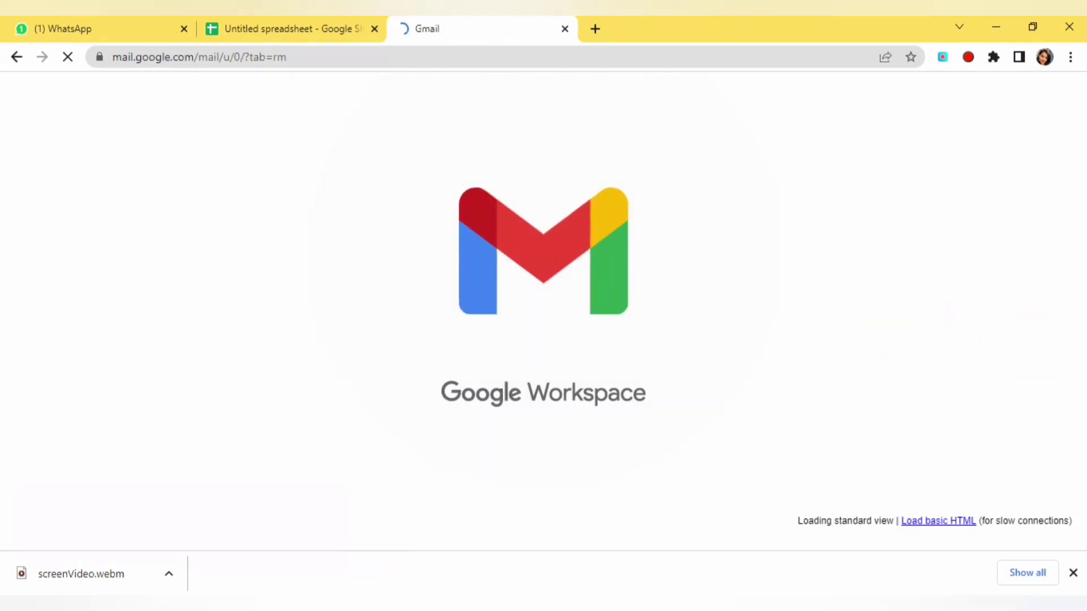
pyautogui.click(1073, 573)
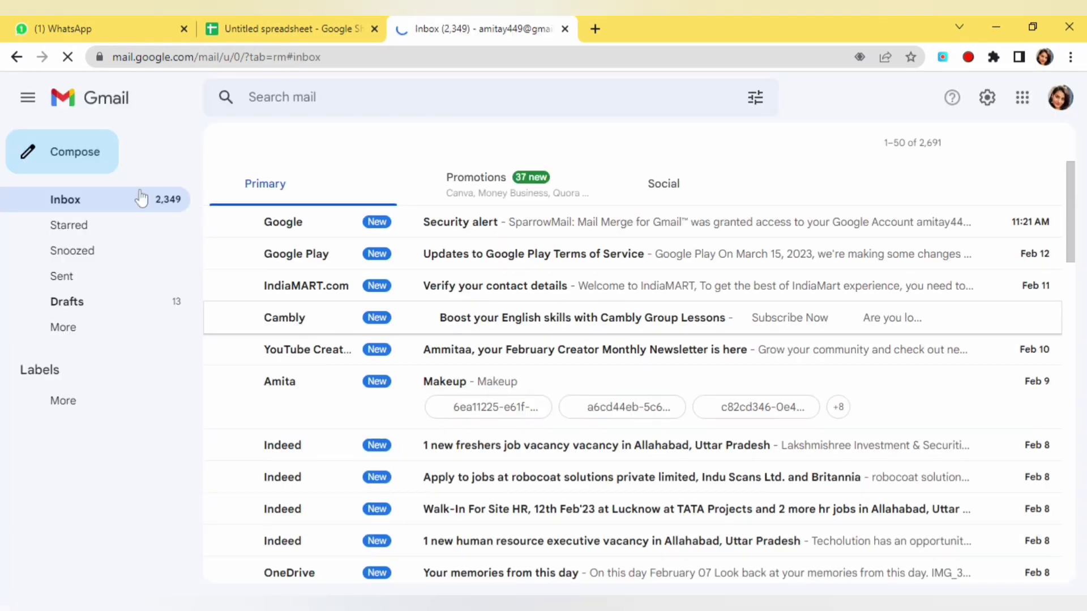
# Step: Start a new Gmail message with the subject 'TEST EMAIL'
pyautogui.click(71, 160)
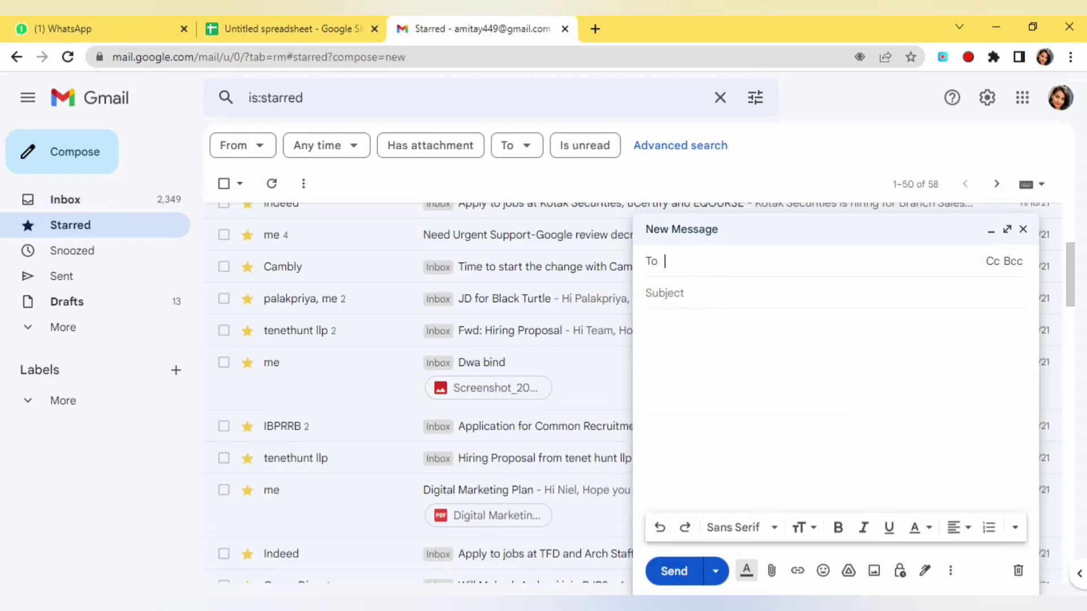
pyautogui.click(663, 293)
pyautogui.write('TE')
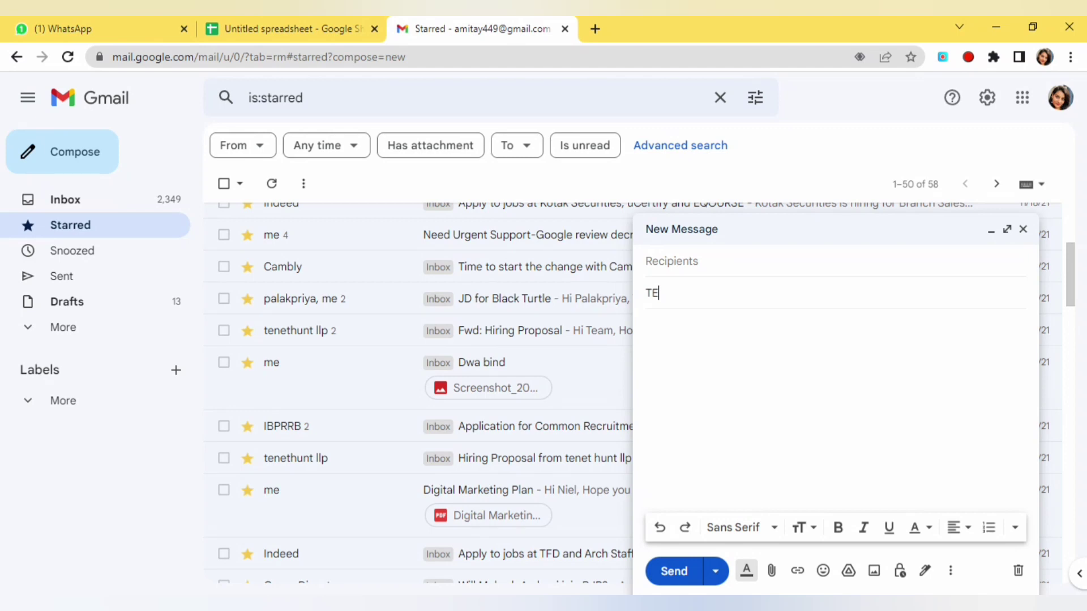
pyautogui.write('ST')
pyautogui.press('BackSpace')
pyautogui.press('BackSpace')
pyautogui.press('BackSpace')
pyautogui.write('EST EMAIL')
# Step: Write the body lines hello, a welcome line, 'Subscribe to this channel' and 'thanks', then minimize the draft
pyautogui.click(711, 323)
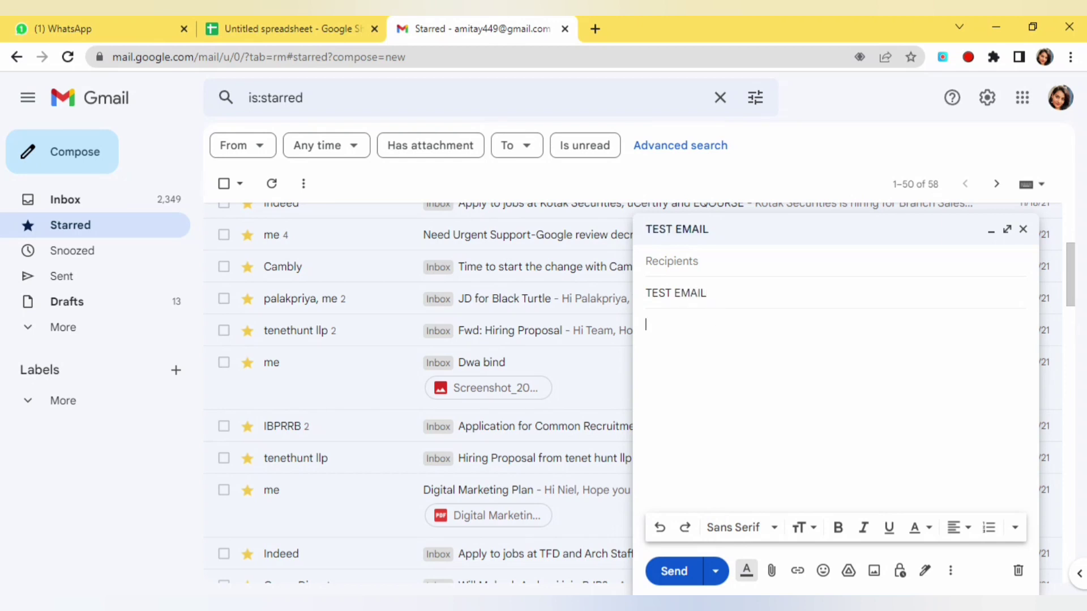
pyautogui.write('hell')
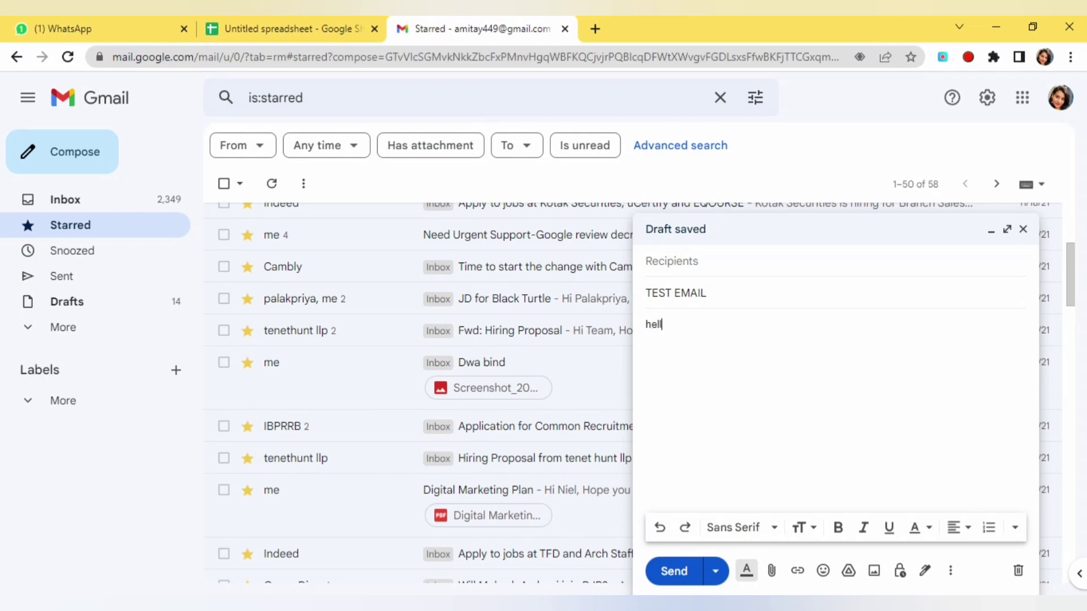
pyautogui.write('o')
pyautogui.press('Return')
pyautogui.press('Return')
pyautogui.write('we')
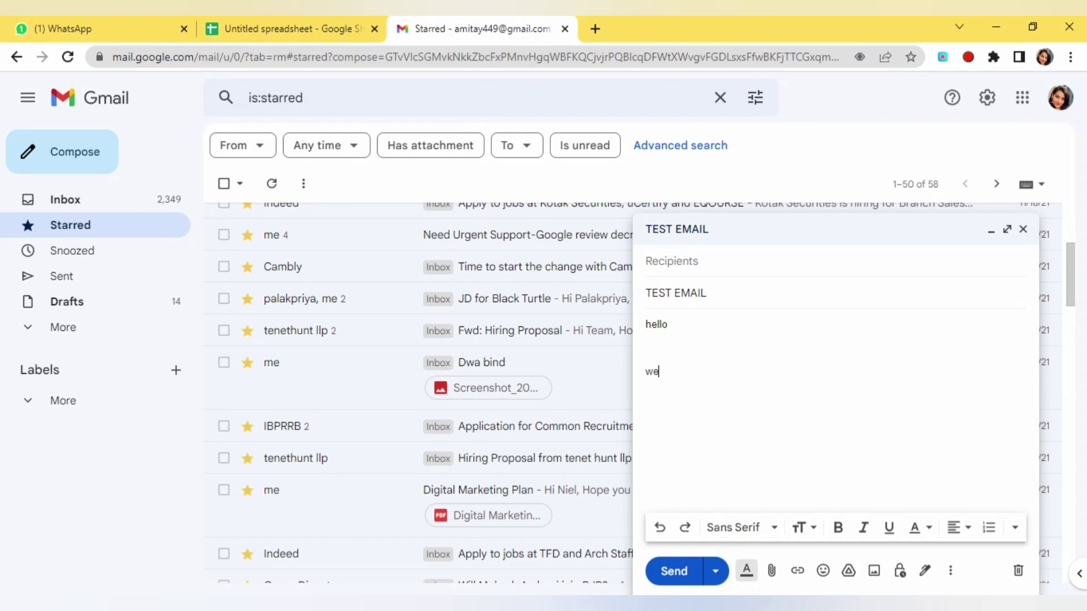
pyautogui.write('lcome to basics with meeta')
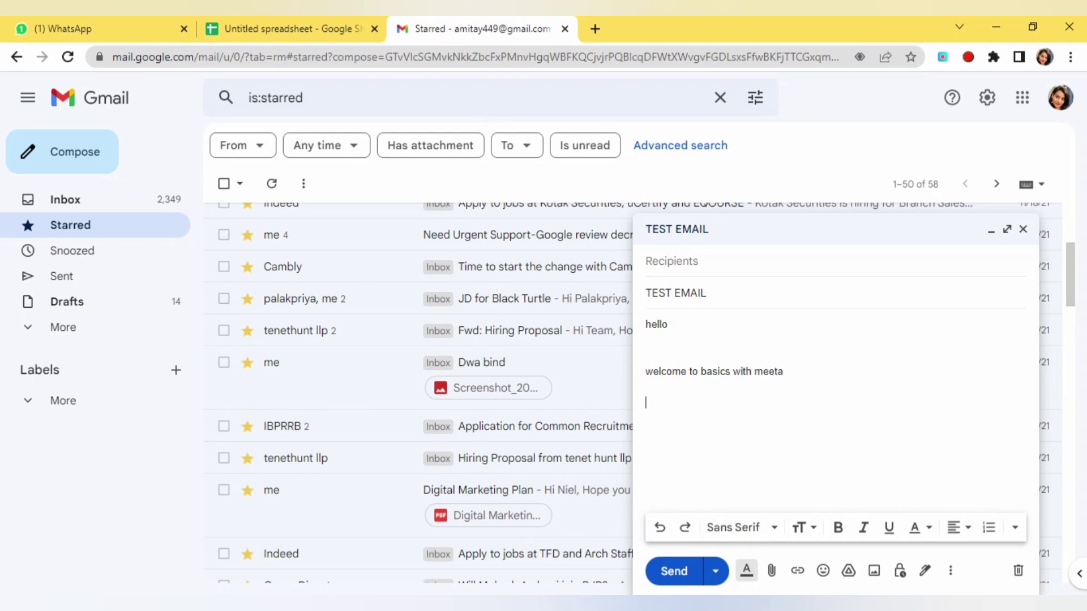
pyautogui.press('Return')
pyautogui.press('Return')
pyautogui.write('Subscribe to this channel')
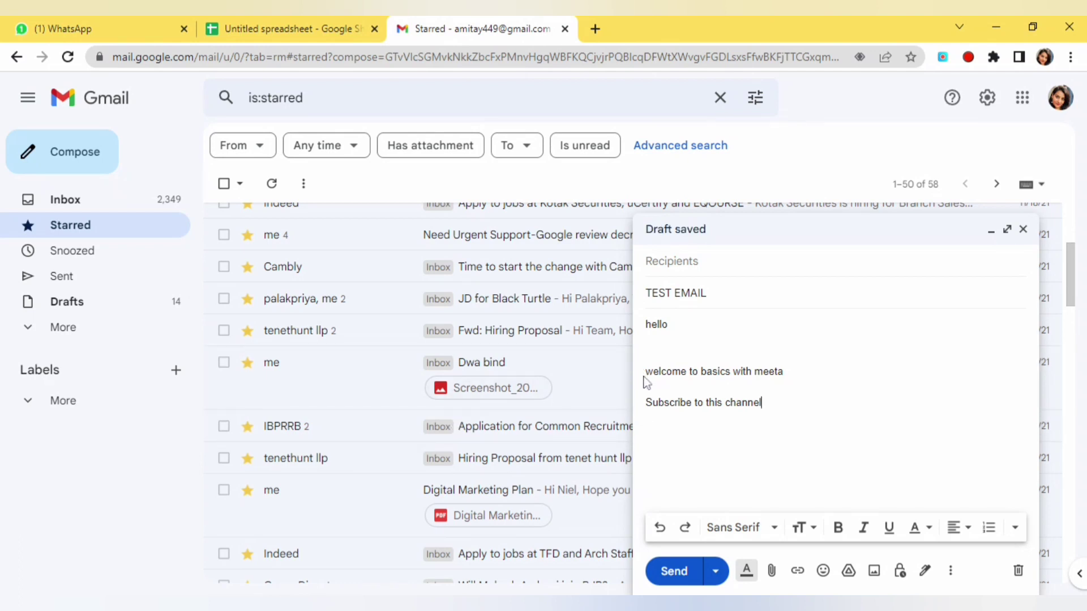
pyautogui.press('BackSpace')
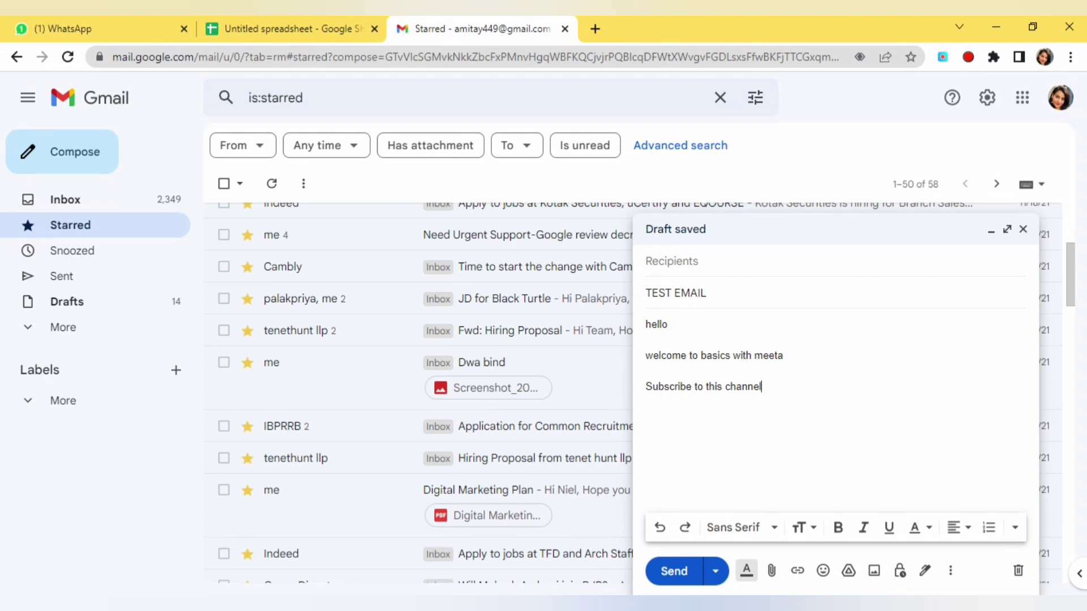
pyautogui.press('Return')
pyautogui.write('thanks')
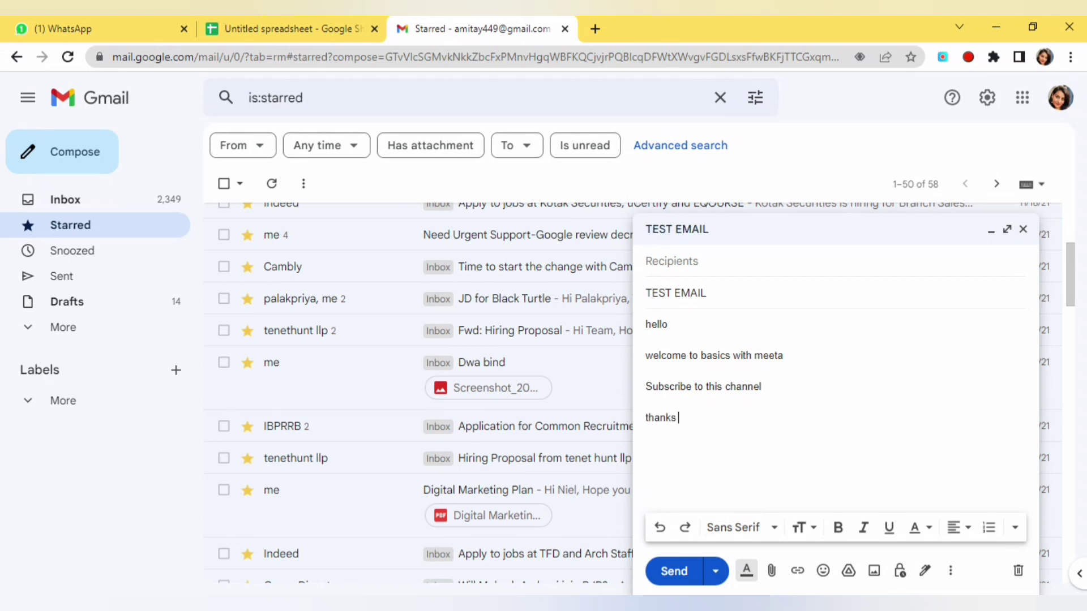
pyautogui.click(1031, 230)
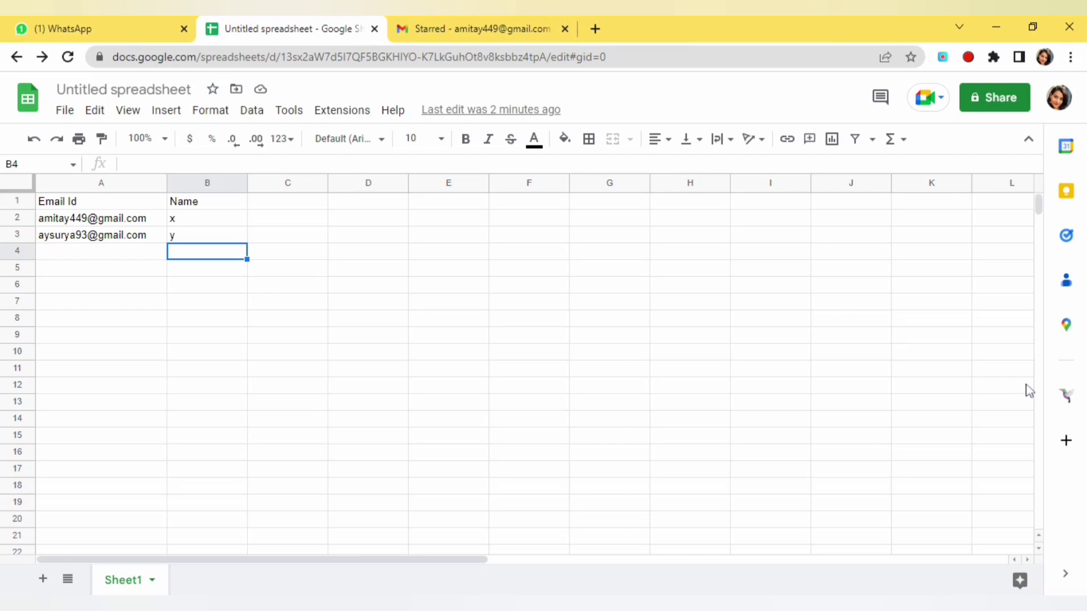
# Step: Open Pigeon Mail's 'Send your Email Campaign' form in the Sheets side panel
pyautogui.click(1064, 399)
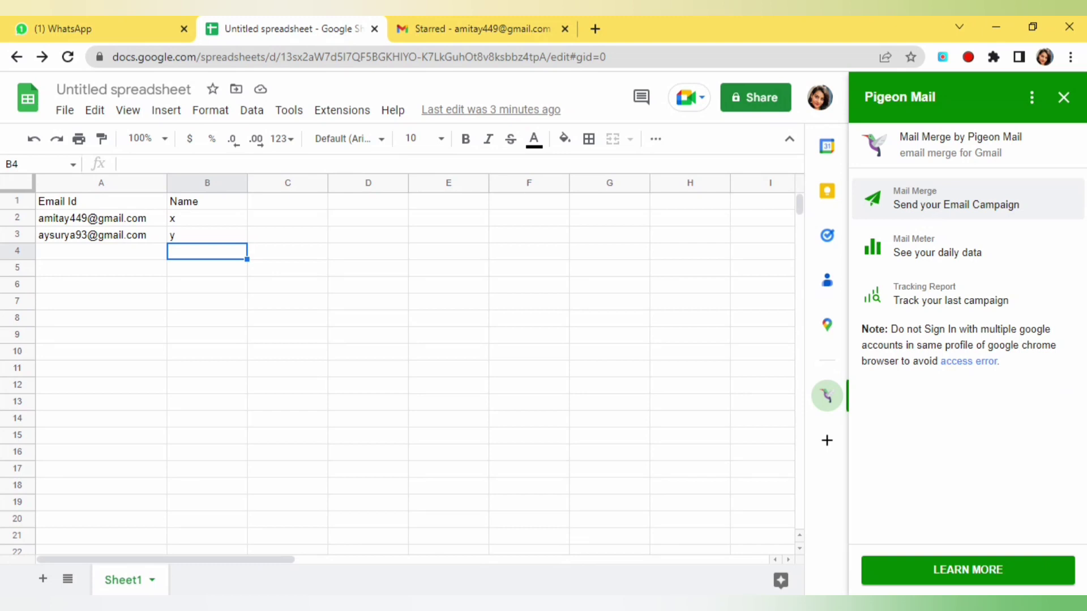
pyautogui.click(927, 207)
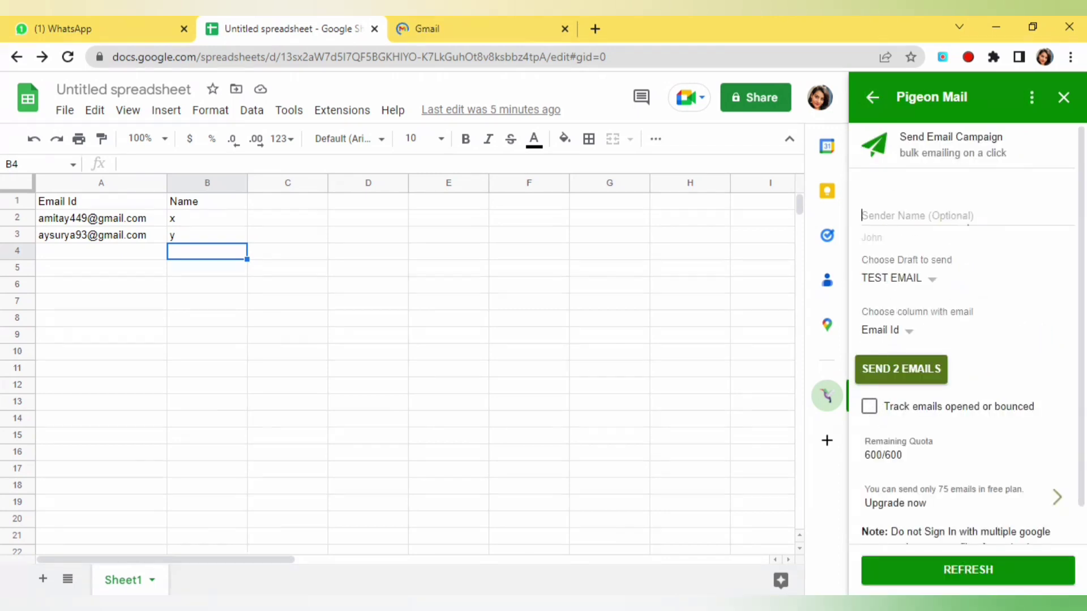
# Step: Enter the sender name, enable open/bounce tracking, and choose SEND 2 EMAILS
pyautogui.click(965, 216)
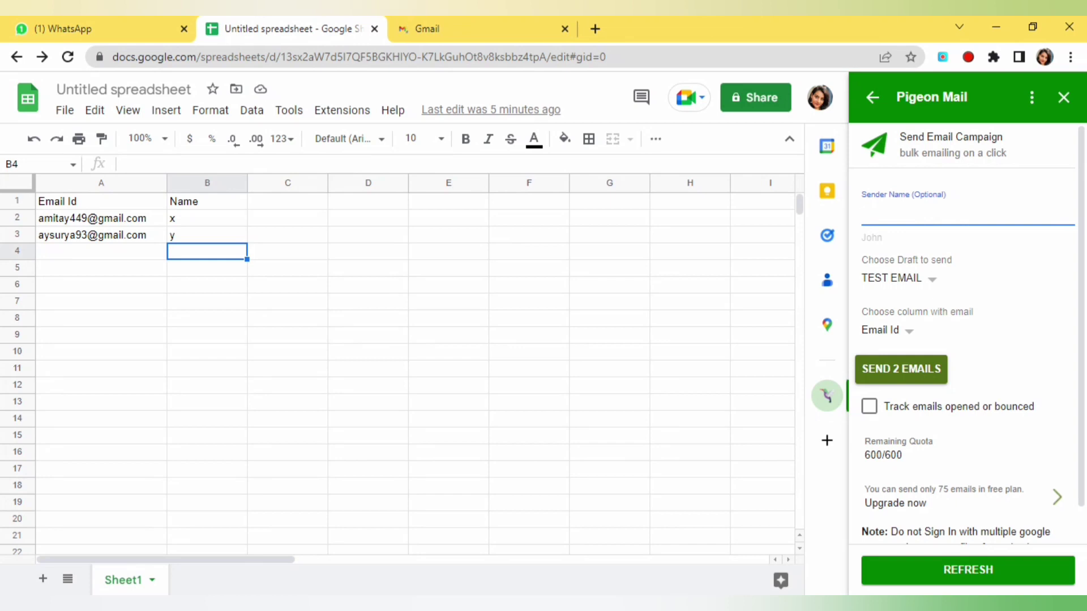
pyautogui.write('meeta')
pyautogui.click(1019, 282)
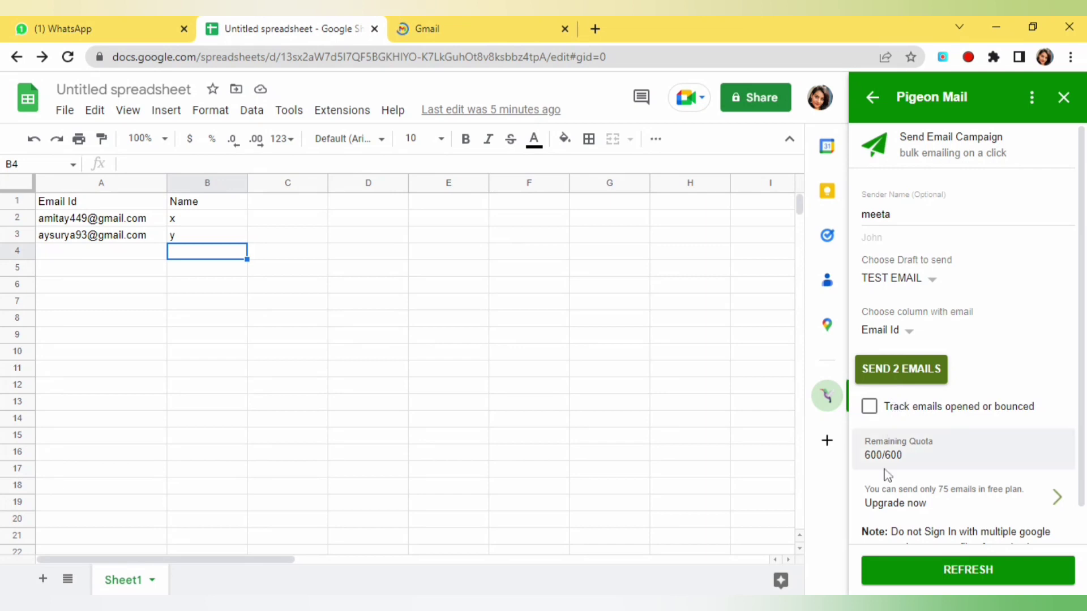
pyautogui.click(870, 407)
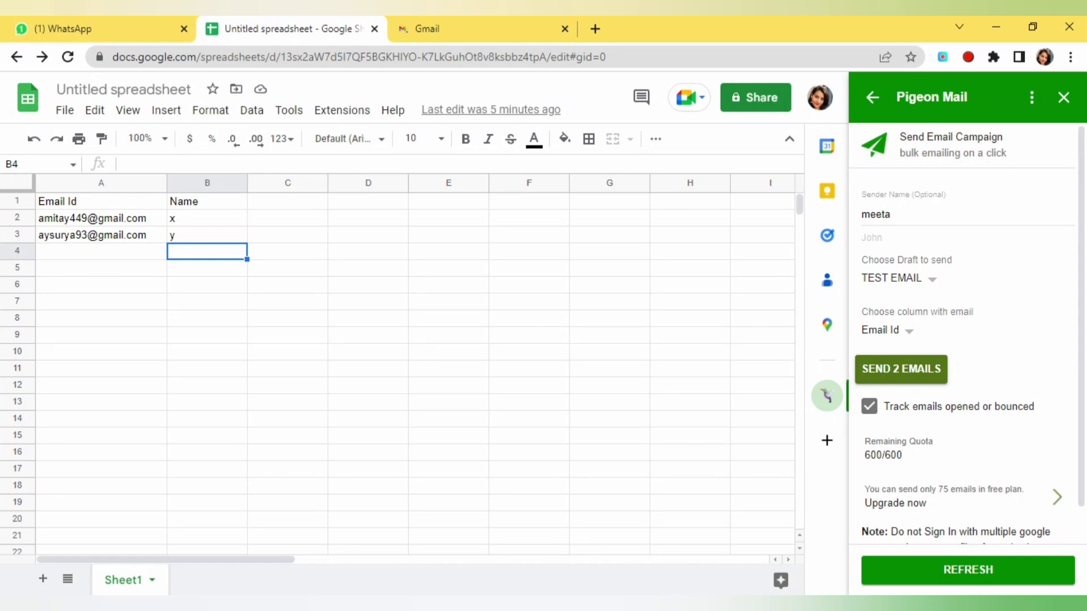
pyautogui.click(905, 373)
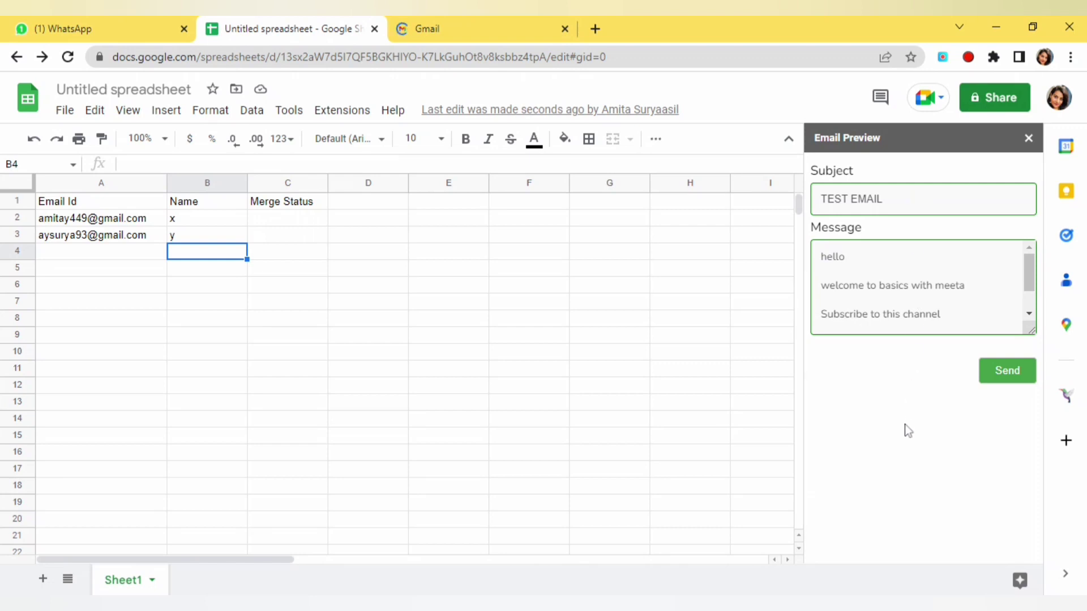
# Step: Review the TEST EMAIL preview and send it to both recipients
pyautogui.click(1013, 373)
pyautogui.click(1009, 380)
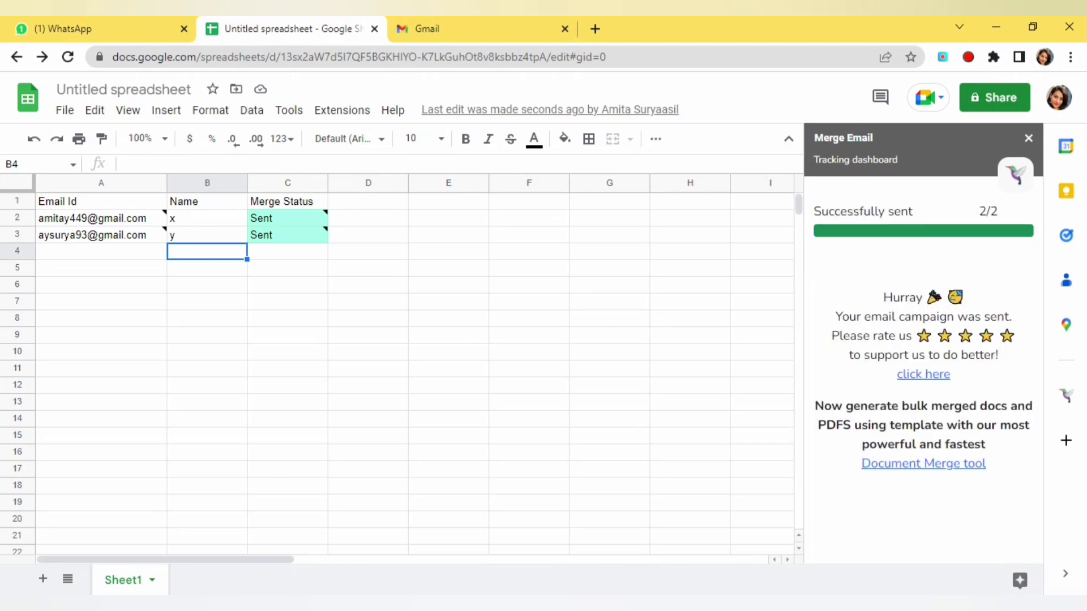
# Step: Close the Merge Email results sidebar and move over to the Gmail tab
pyautogui.click(1030, 140)
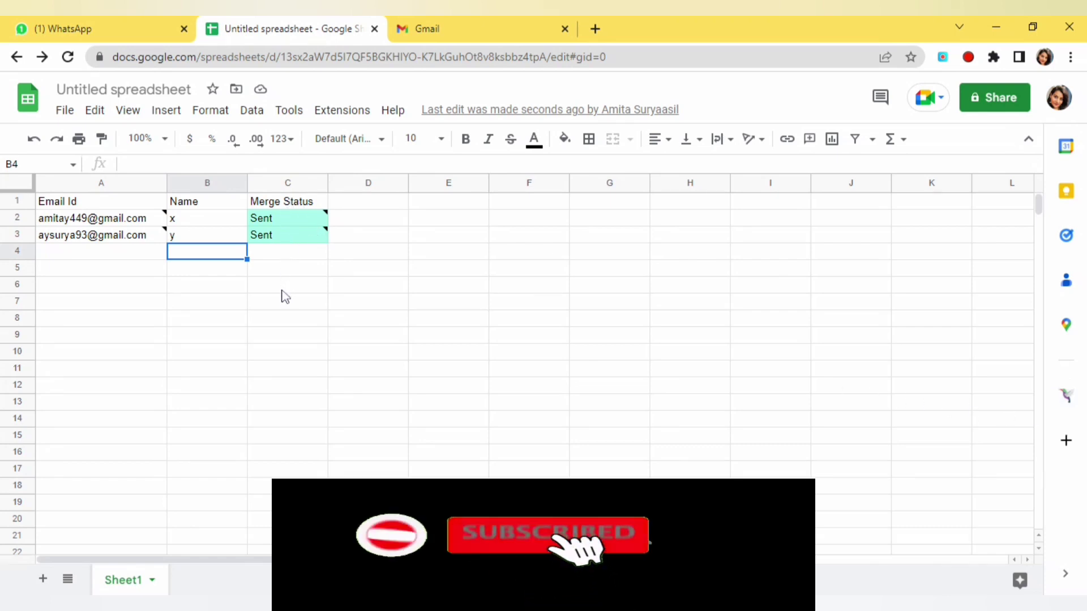
pyautogui.click(467, 22)
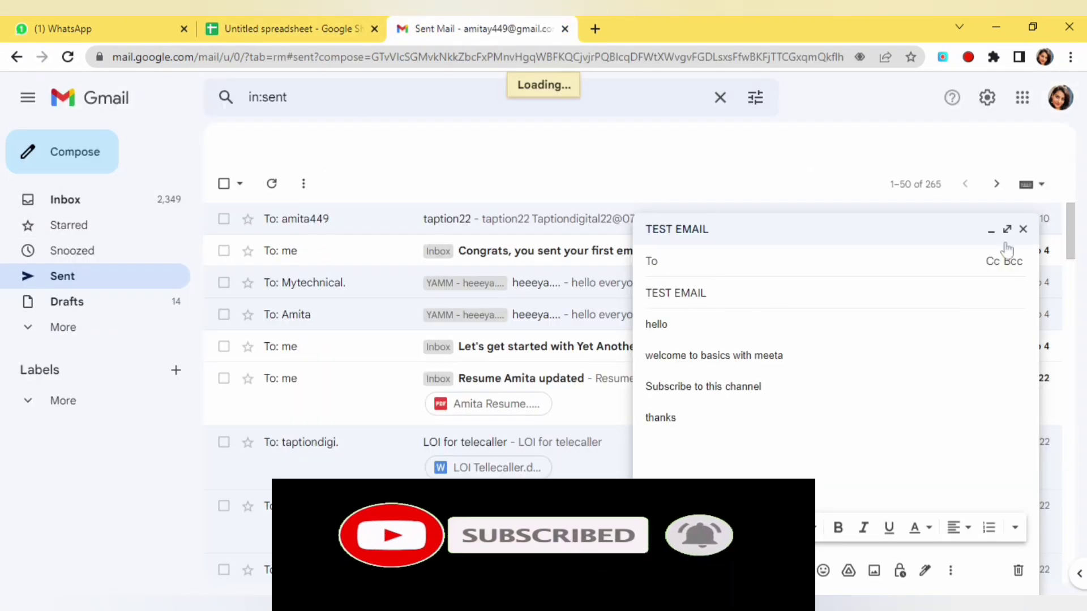
# Step: Close the leftover TEST EMAIL draft so the Sent folder shows the sent message
pyautogui.click(1023, 230)
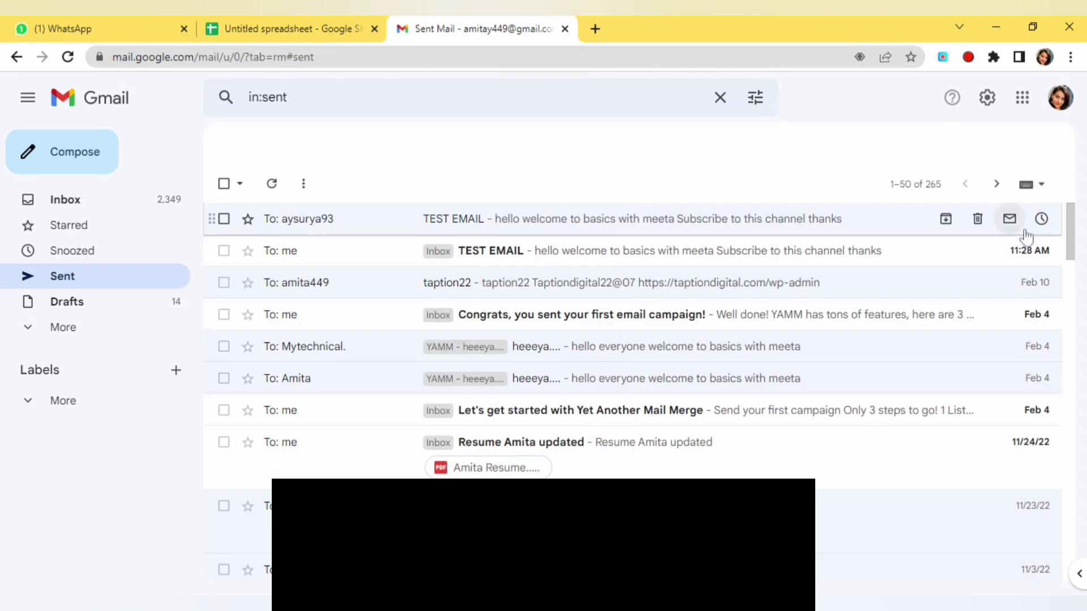